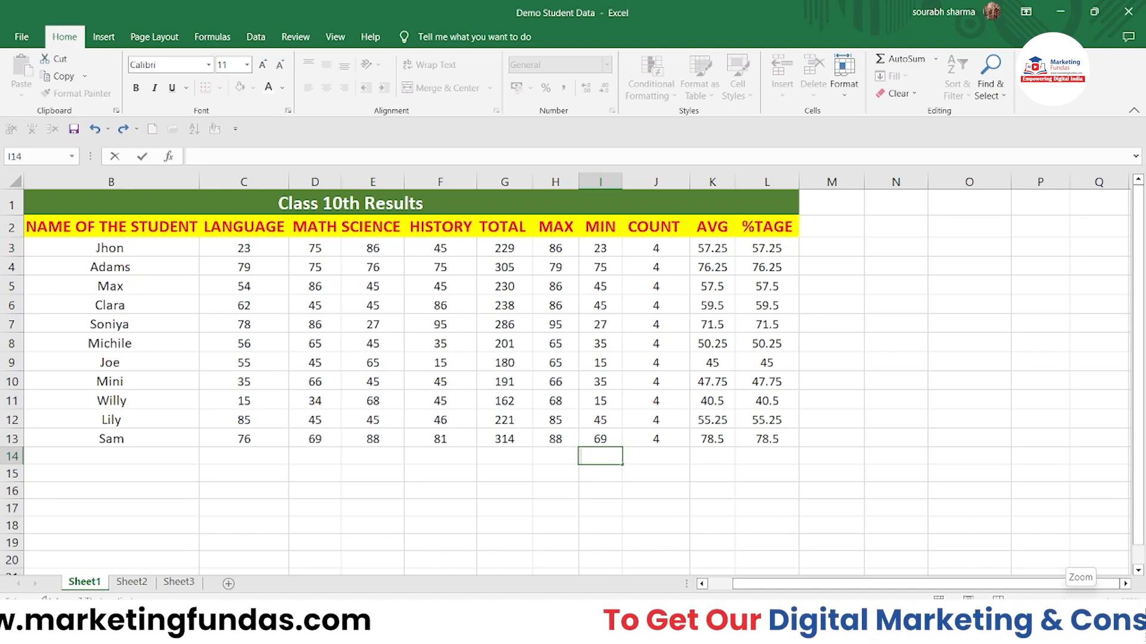
- Copy the whole Class 10th Results table, range A1:L13, on Sheet1
{"action": "left_click", "coordinate": [810, 512]}
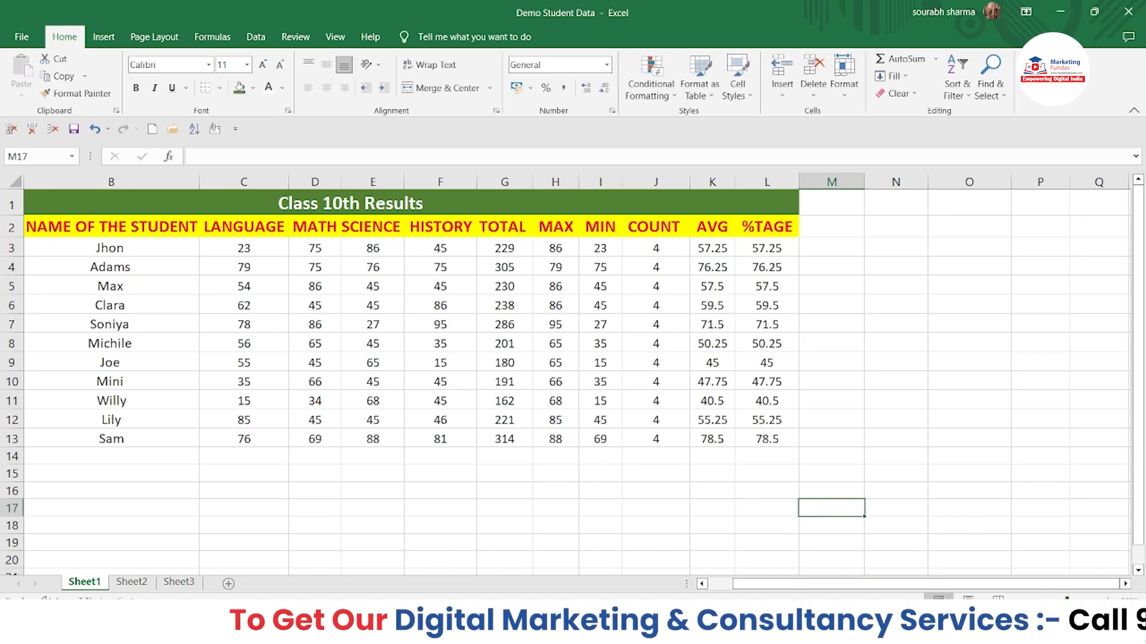
{"action": "left_click_drag", "start_coordinate": [1066, 599], "coordinate": [1058, 599]}
{"action": "left_click", "coordinate": [843, 424]}
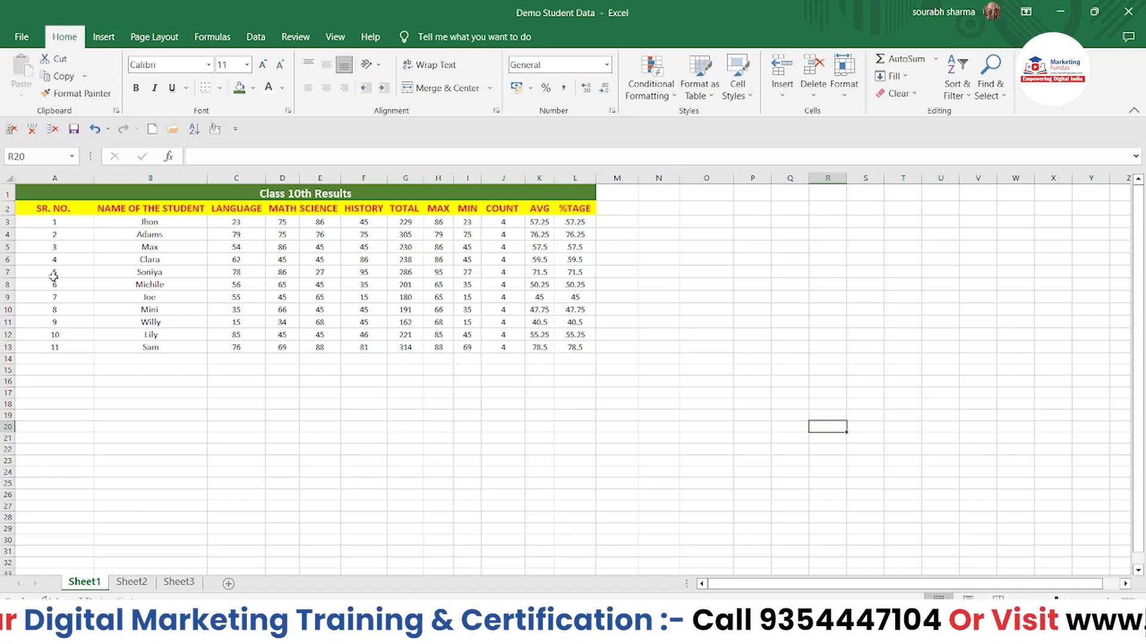
{"action": "left_click_drag", "start_coordinate": [42, 196], "coordinate": [308, 349]}
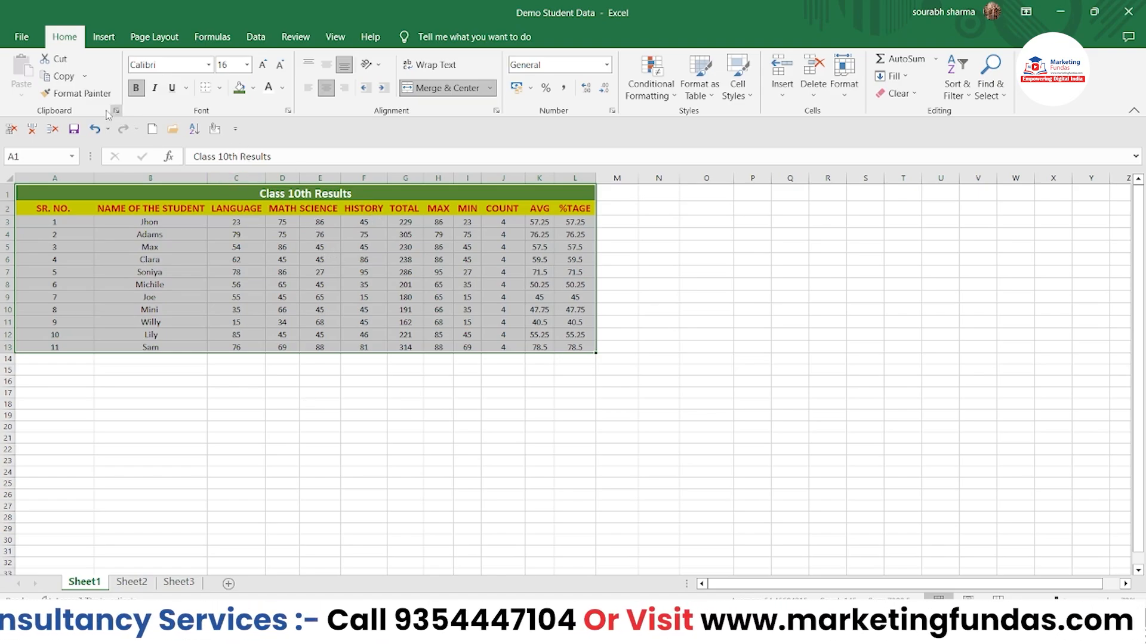
{"action": "left_click", "coordinate": [58, 82]}
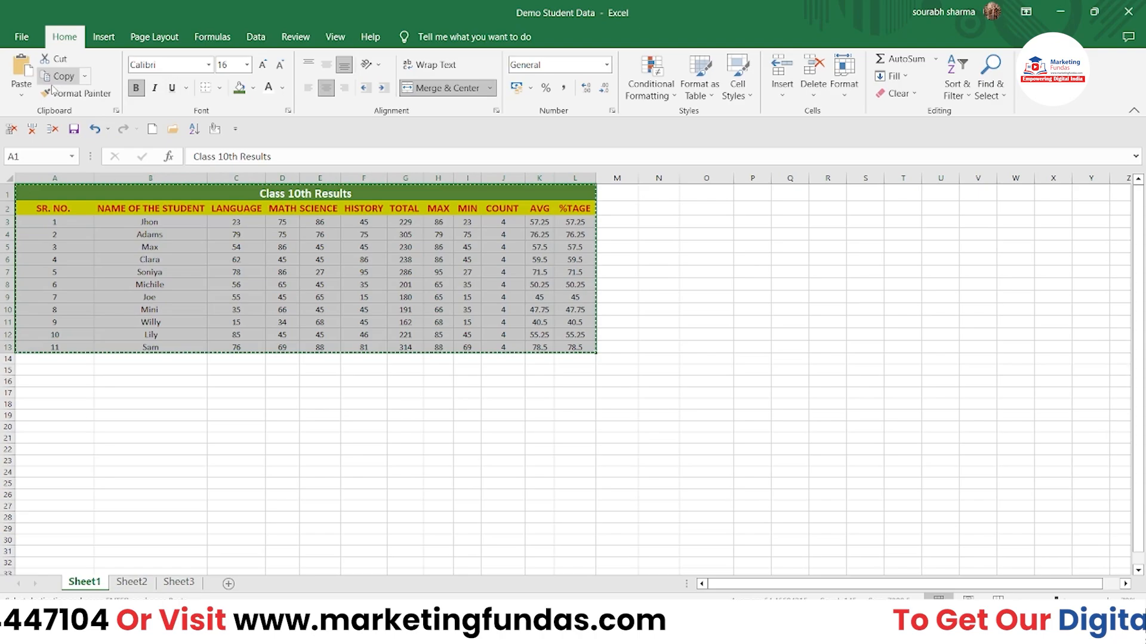
- Paste the copied results table at cell N1 with all its contents and formatting
{"action": "left_click", "coordinate": [20, 98]}
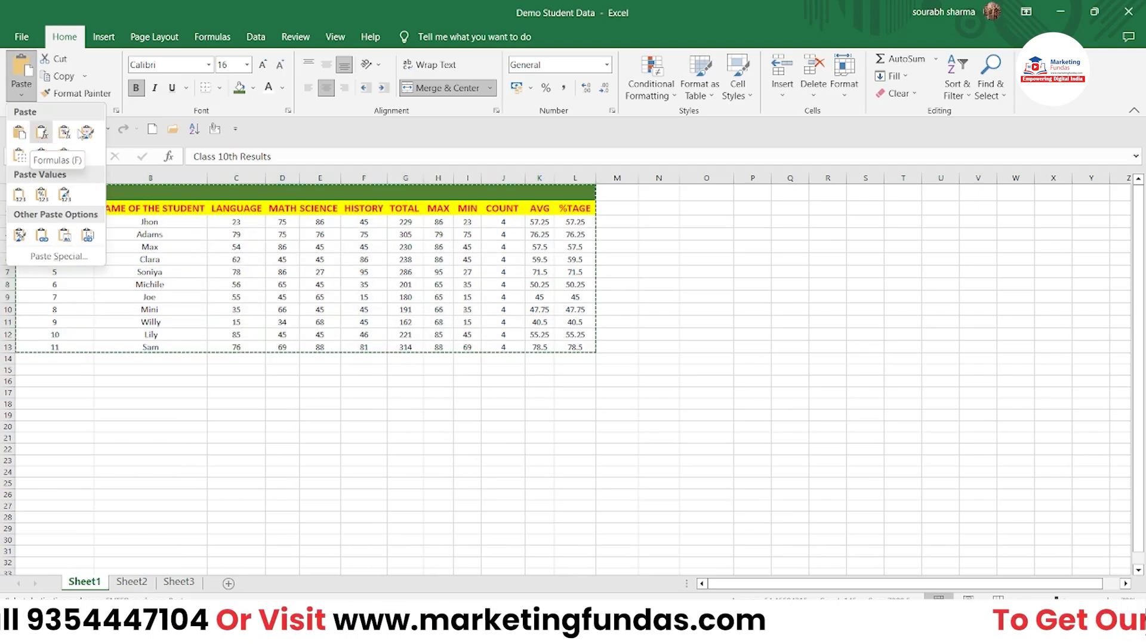
{"action": "left_click", "coordinate": [66, 165]}
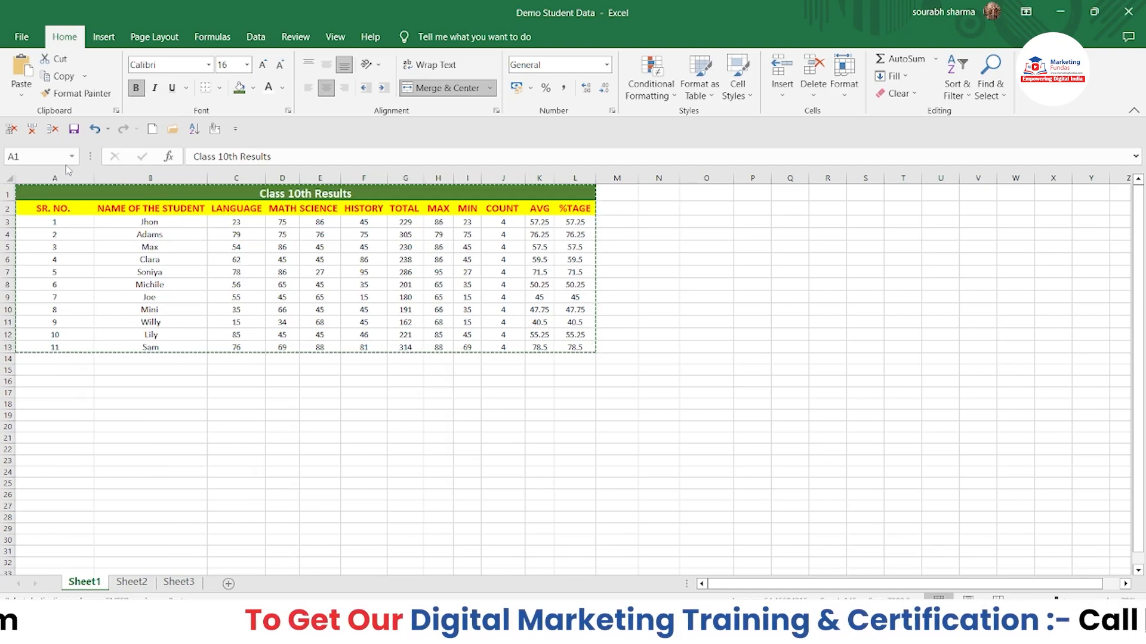
{"action": "left_click", "coordinate": [21, 95]}
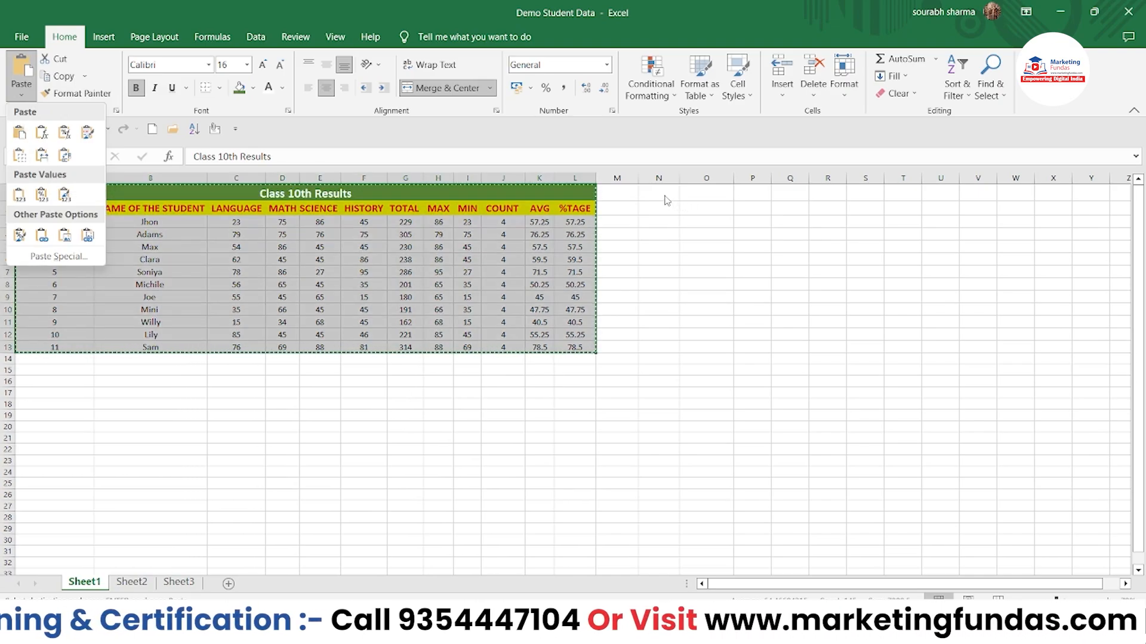
{"action": "left_click", "coordinate": [665, 197]}
{"action": "left_click", "coordinate": [665, 197]}
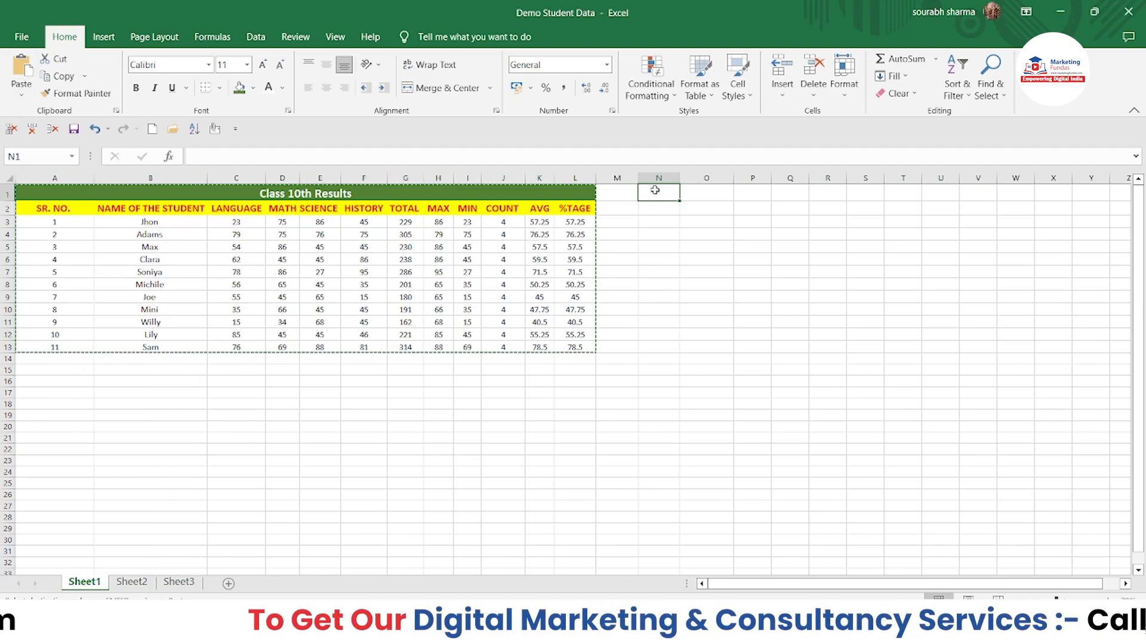
{"action": "left_click", "coordinate": [21, 92]}
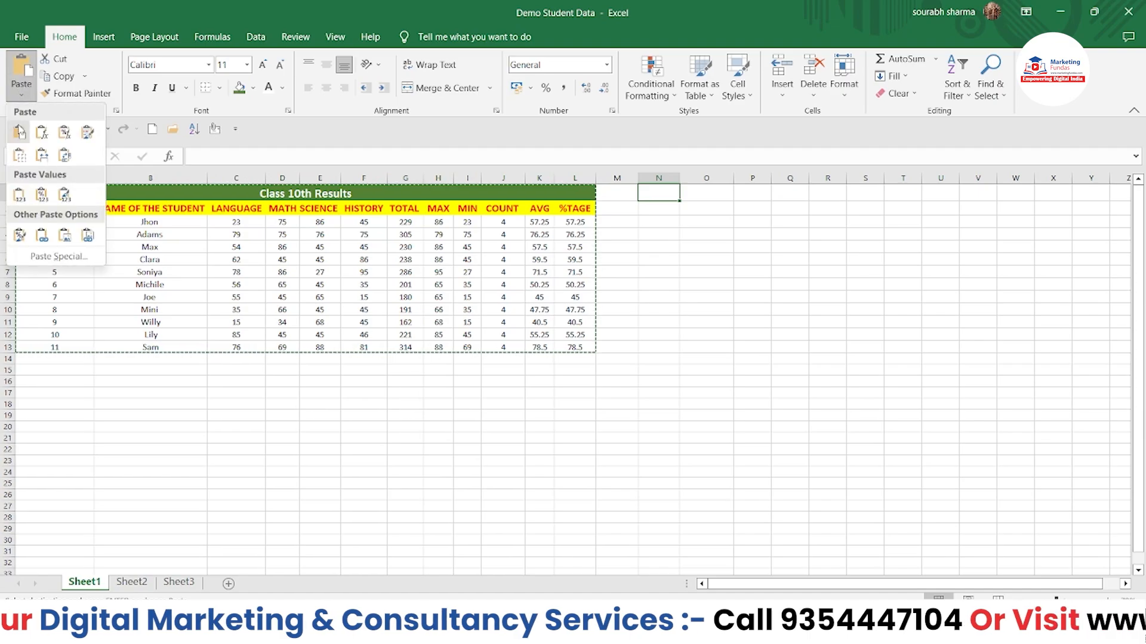
{"action": "left_click", "coordinate": [19, 133]}
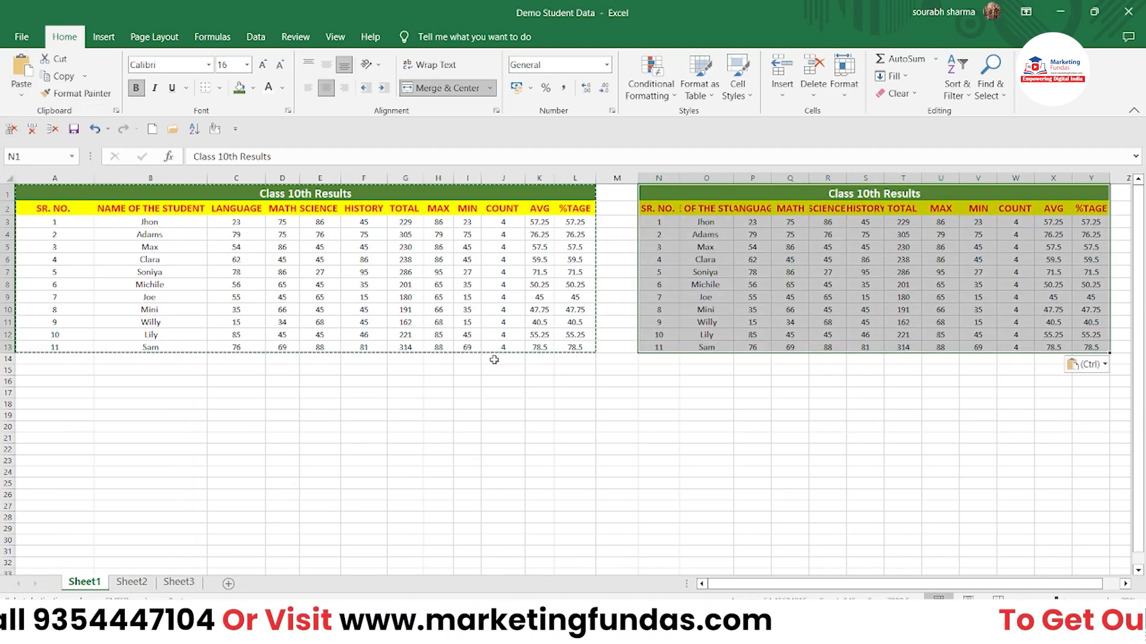
- Examine the formulas behind the MAX, TOTAL, MIN and COUNT columns in the original and pasted tables
{"action": "left_click", "coordinate": [477, 338]}
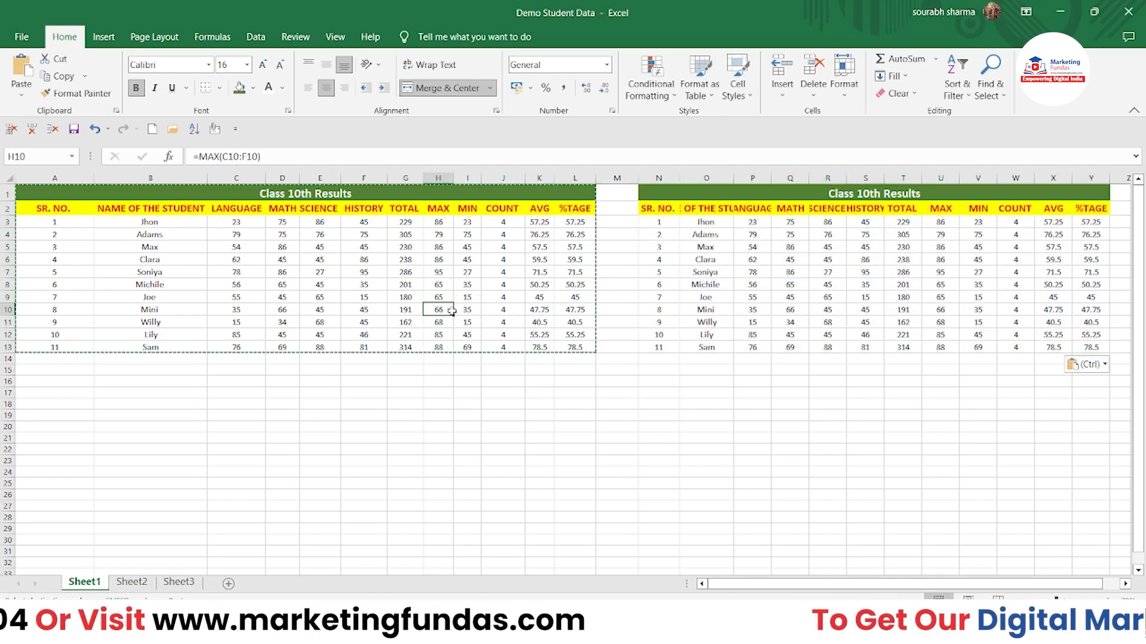
{"action": "left_click", "coordinate": [919, 262]}
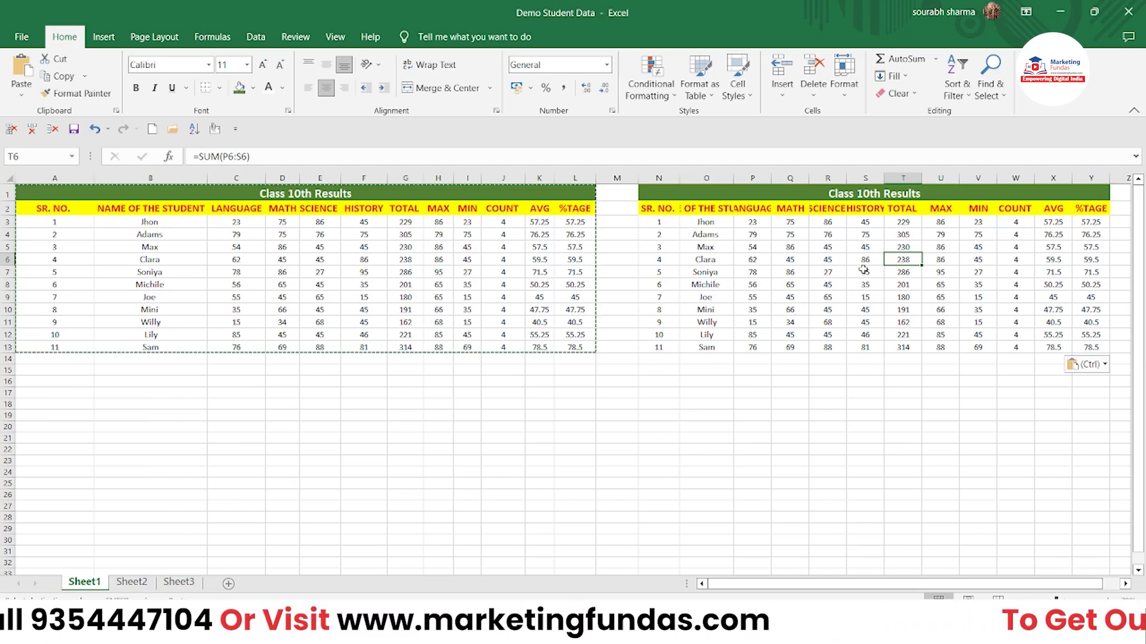
{"action": "left_click", "coordinate": [977, 272]}
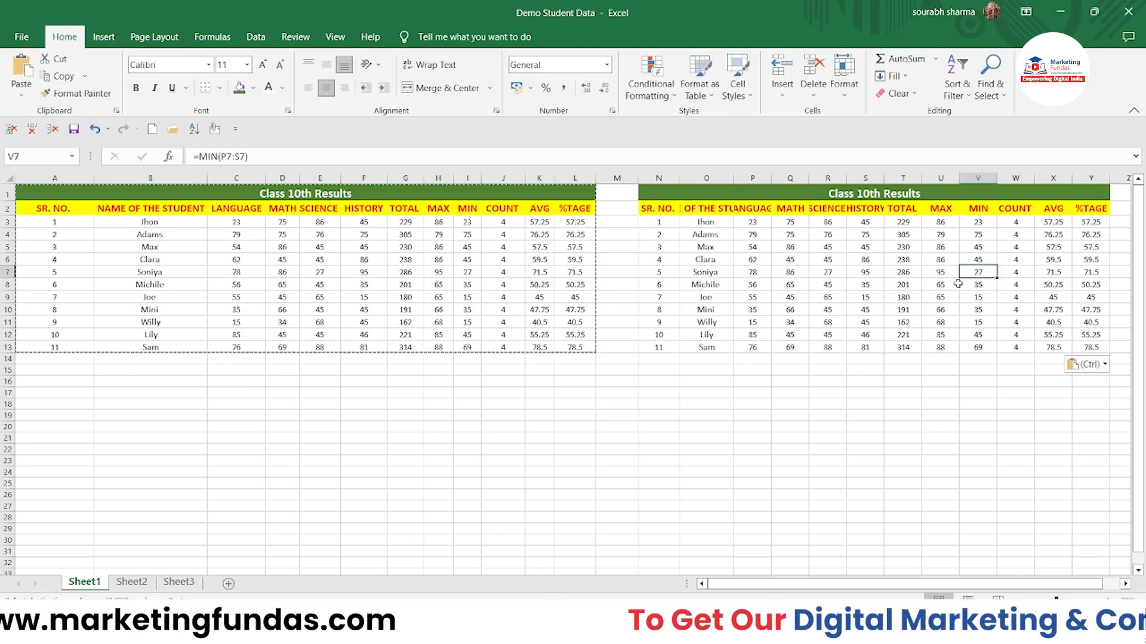
{"action": "left_click", "coordinate": [931, 272]}
{"action": "left_click", "coordinate": [828, 272]}
{"action": "left_click", "coordinate": [1003, 248]}
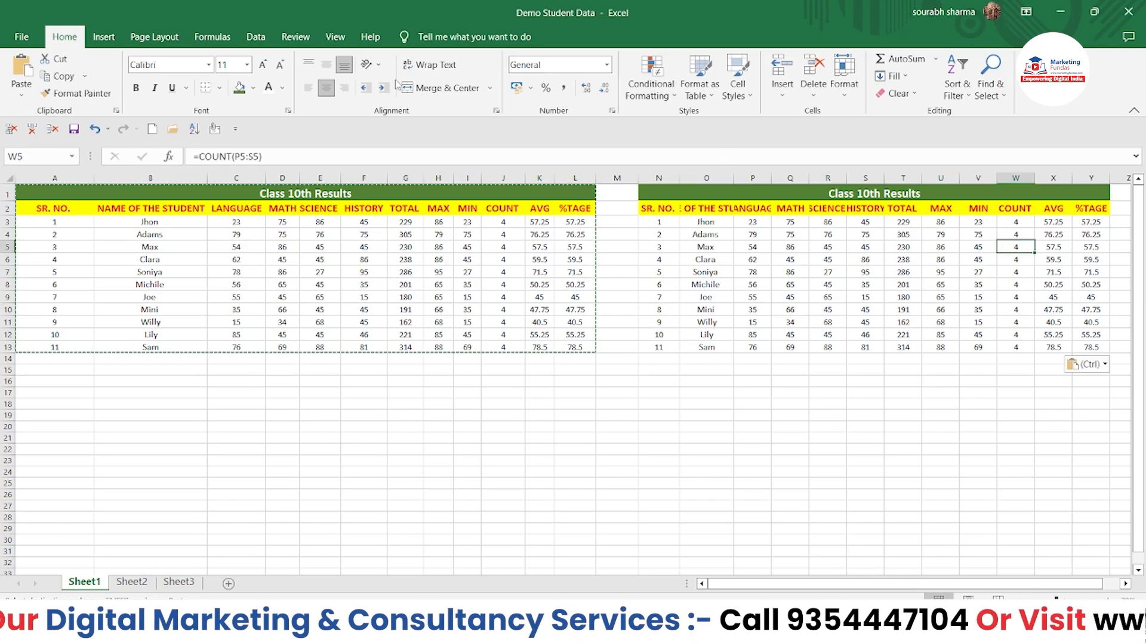
{"action": "left_click", "coordinate": [235, 151]}
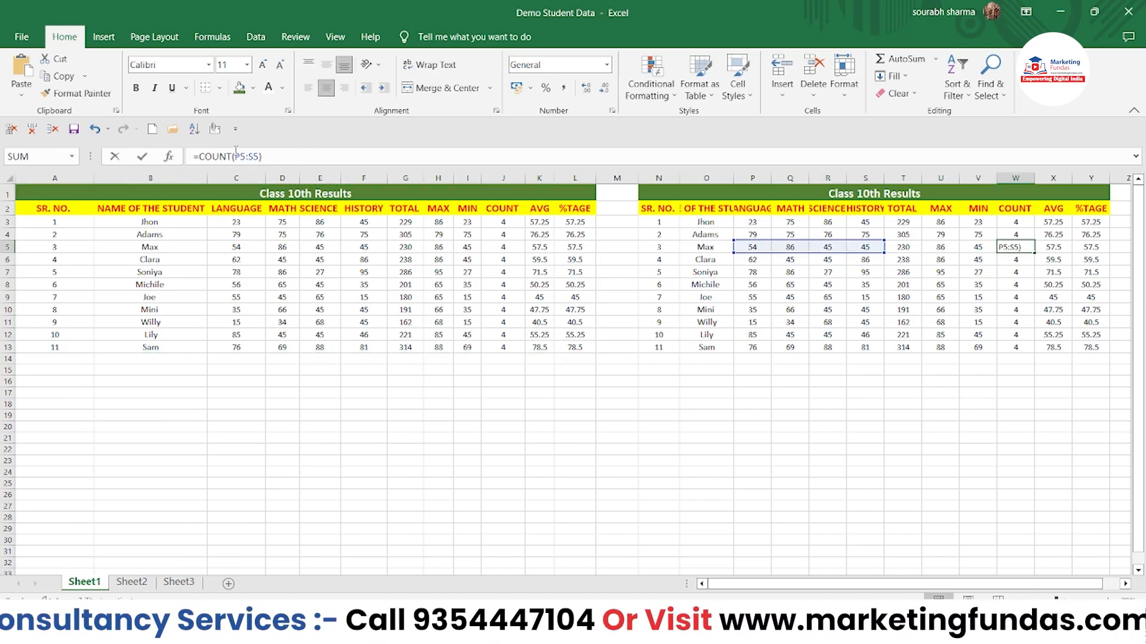
{"action": "left_click", "coordinate": [468, 310]}
{"action": "left_click", "coordinate": [903, 426]}
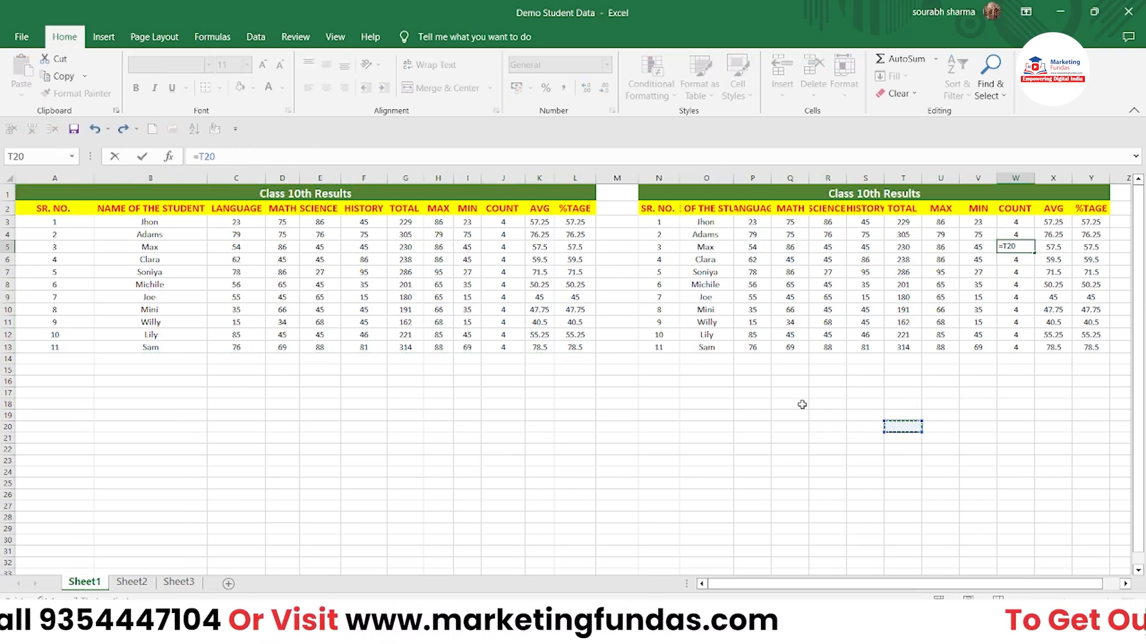
{"action": "key", "text": "Escape"}
- Undo the full paste and paste the copied table at N1 with the Formulas option instead
{"action": "key", "text": "ctrl+z"}
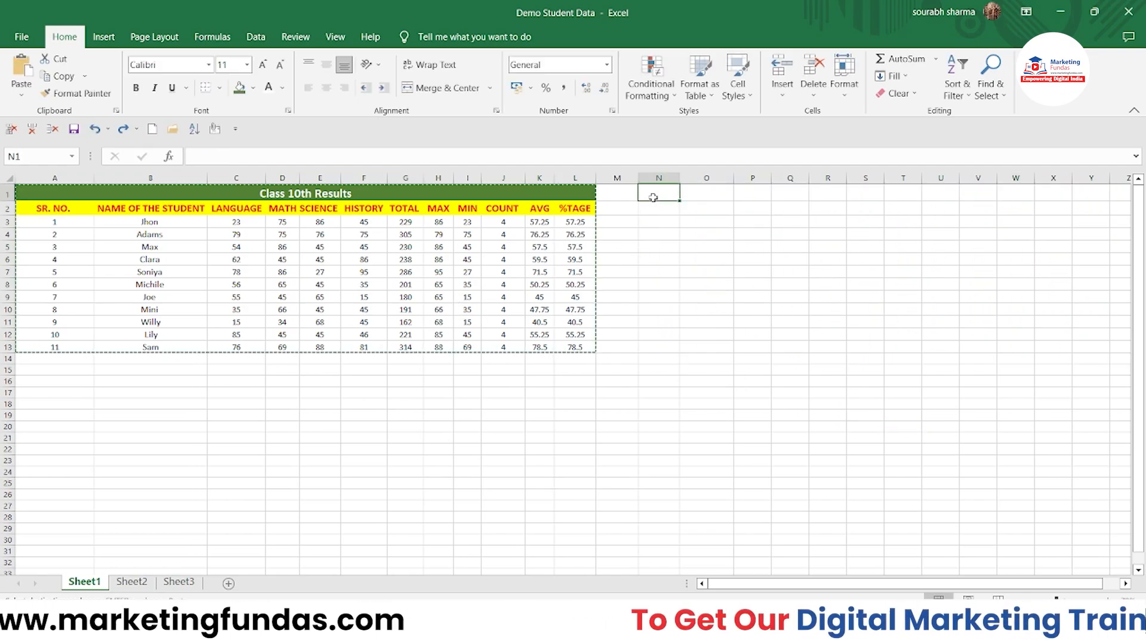
{"action": "left_click", "coordinate": [21, 92]}
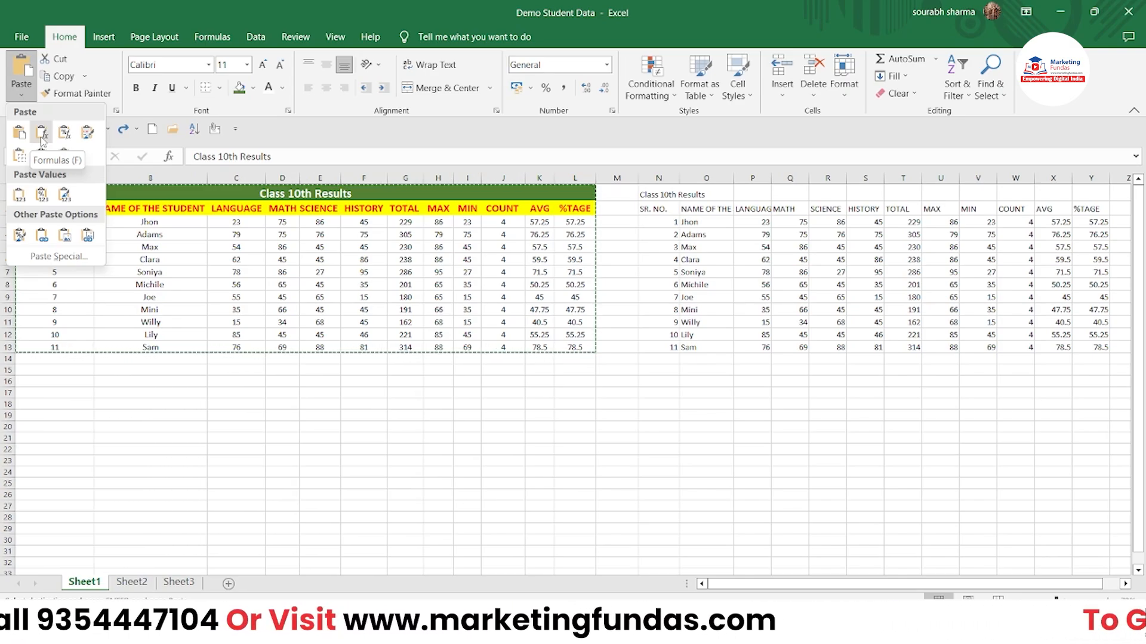
{"action": "left_click", "coordinate": [41, 135]}
- Examine the formulas-only copy, checking its formatting and the formulas in the AVG, COUNT and TOTAL columns
{"action": "left_click", "coordinate": [707, 393]}
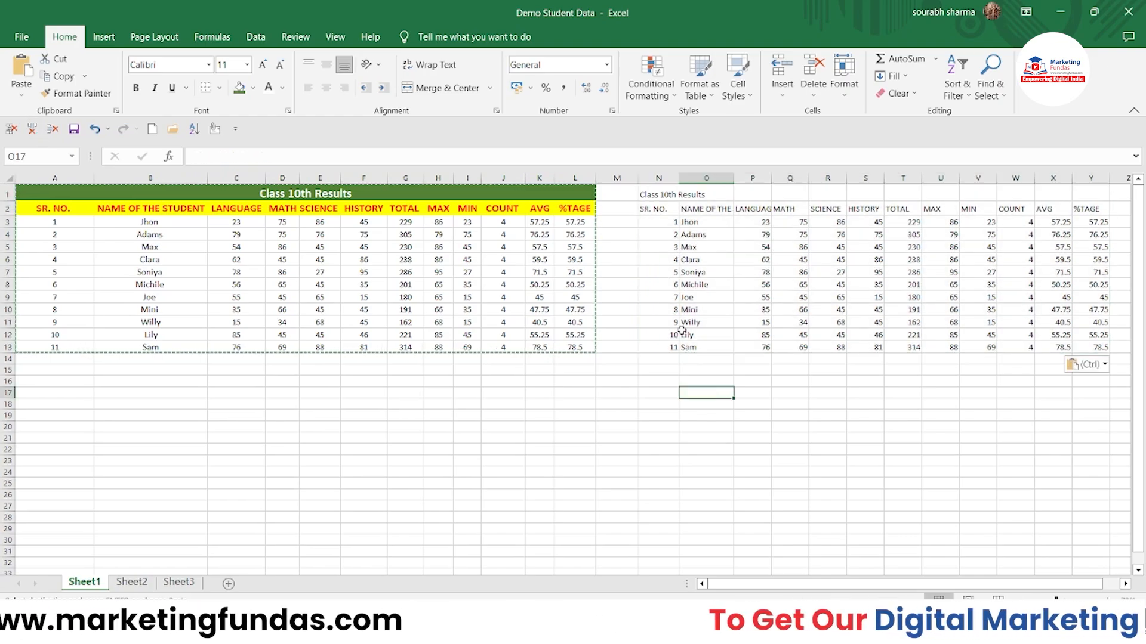
{"action": "left_click", "coordinate": [1040, 236]}
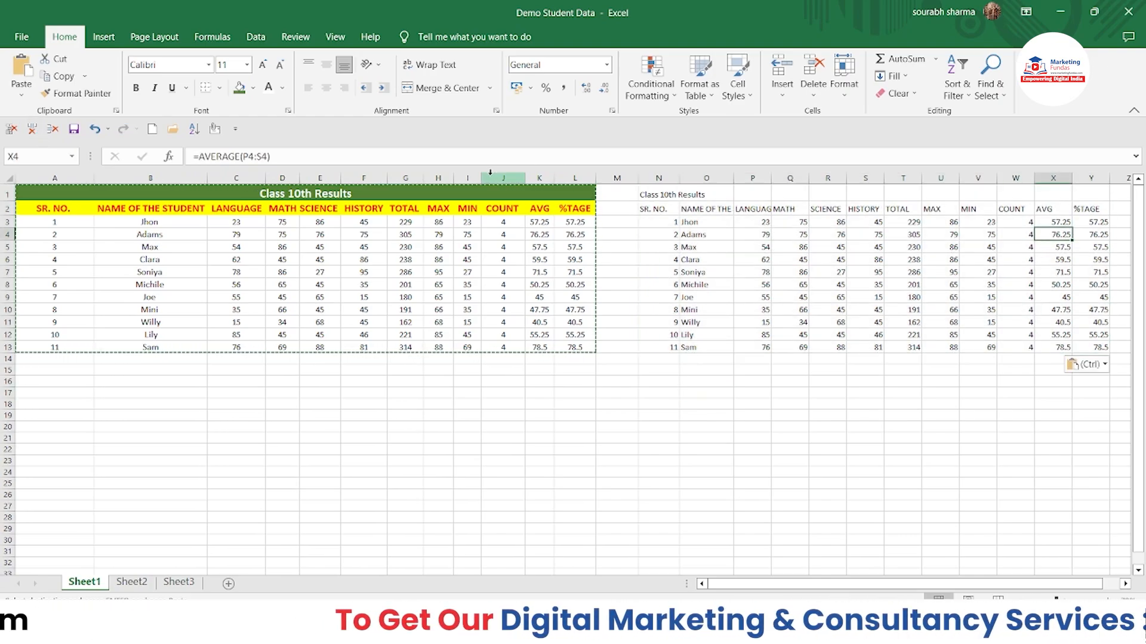
{"action": "left_click", "coordinate": [786, 256]}
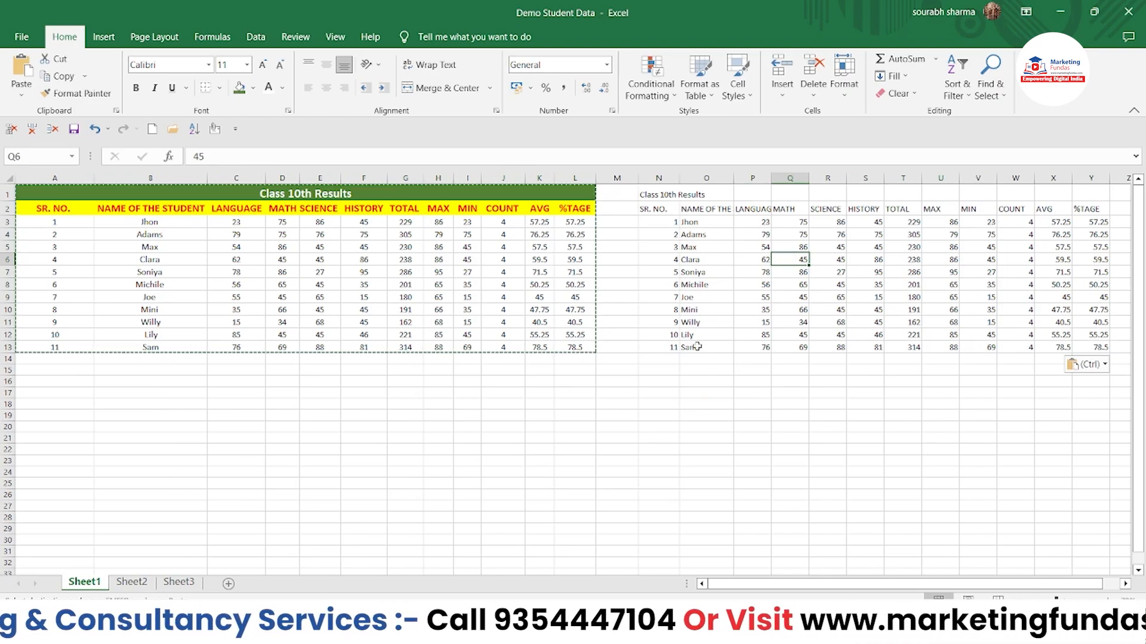
{"action": "left_click_drag", "start_coordinate": [667, 201], "coordinate": [1098, 347]}
{"action": "left_click", "coordinate": [1004, 312]}
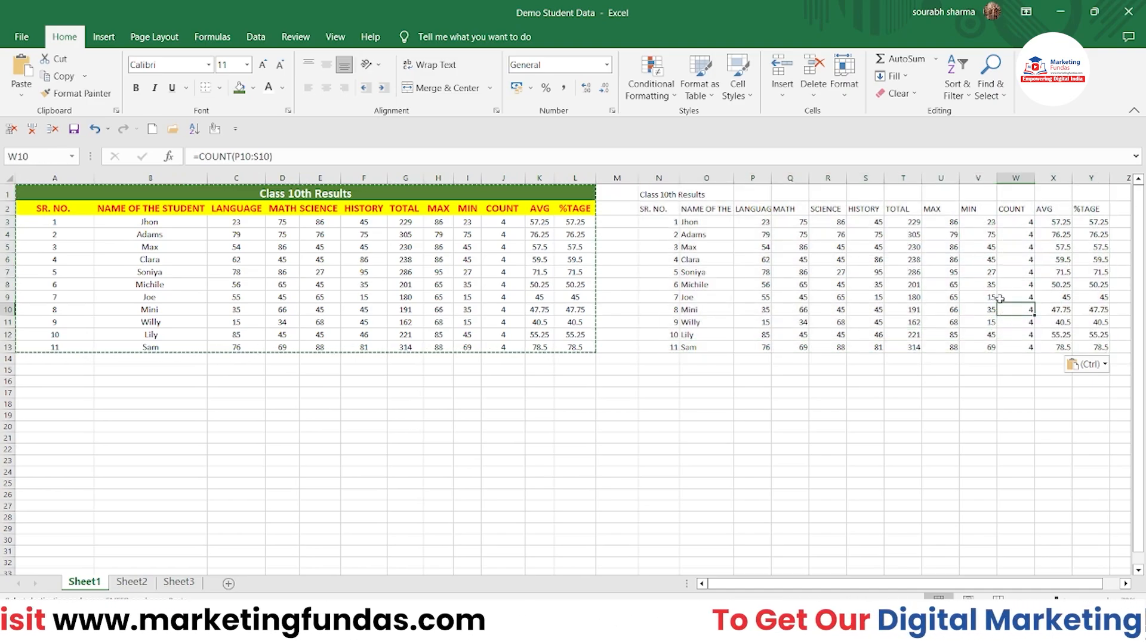
{"action": "left_click", "coordinate": [998, 284]}
{"action": "left_click", "coordinate": [912, 281]}
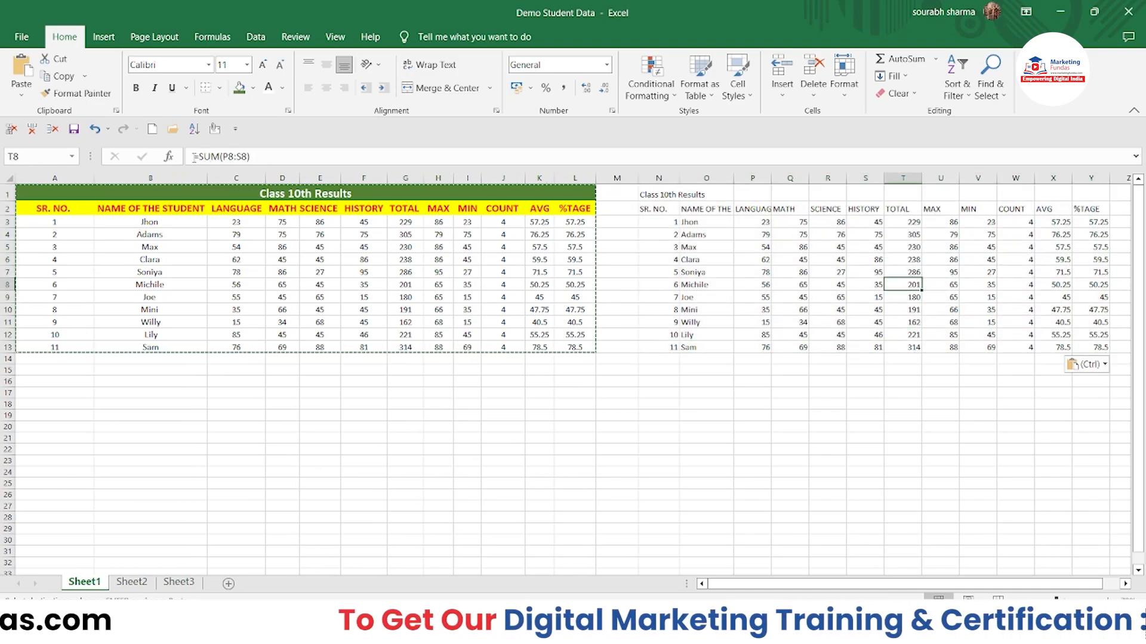
{"action": "left_click", "coordinate": [260, 154]}
{"action": "key", "text": "BackSpace"}
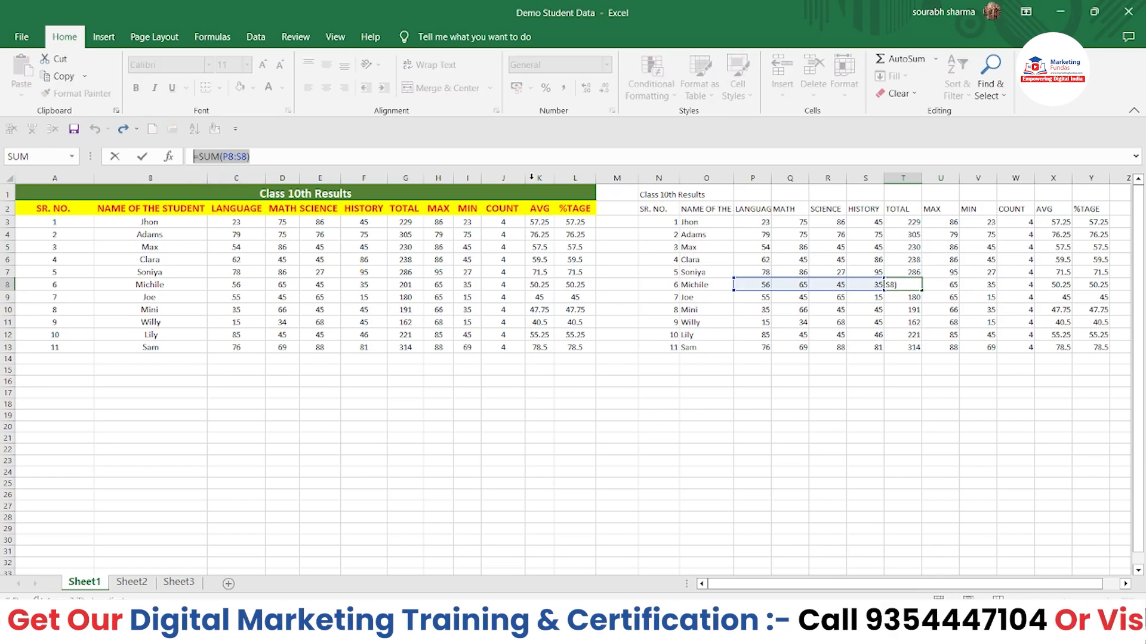
{"action": "left_click", "coordinate": [1053, 272]}
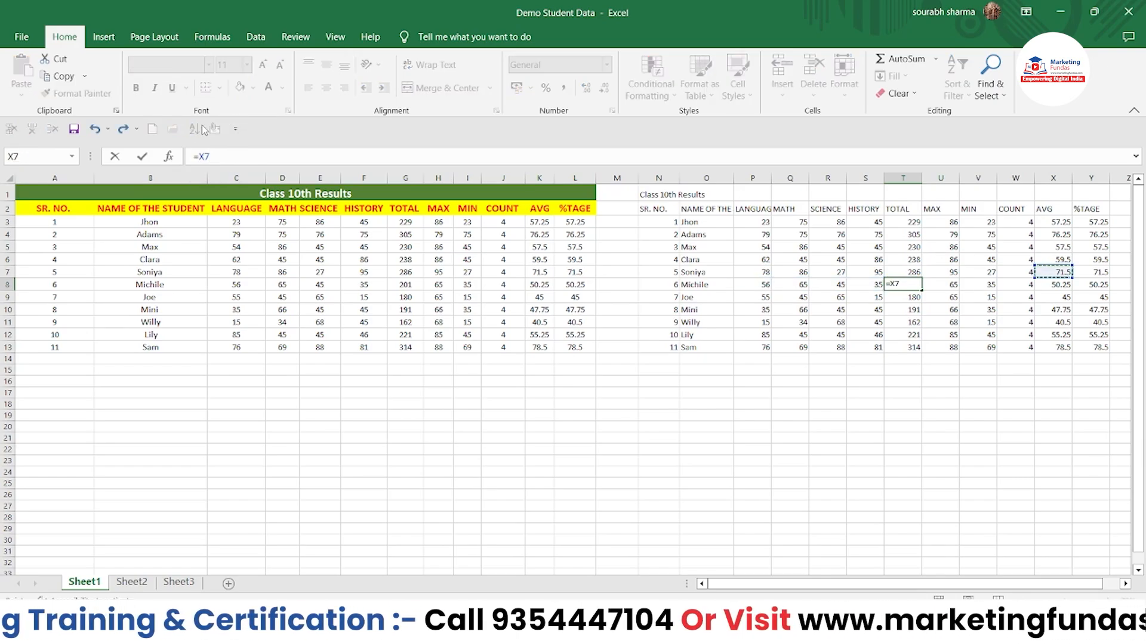
{"action": "key", "text": "Escape"}
{"action": "left_click", "coordinate": [514, 482]}
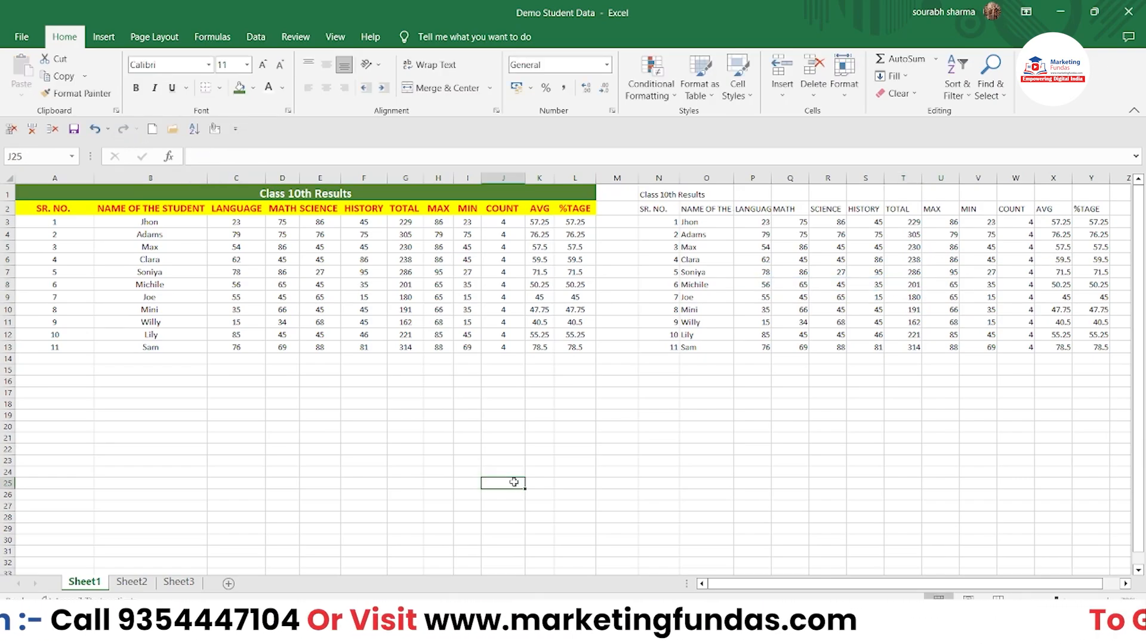
- Undo the formulas-only paste and paste the copied table at N1 with the Formulas & Number Formatting option
{"action": "key", "text": "ctrl+z"}
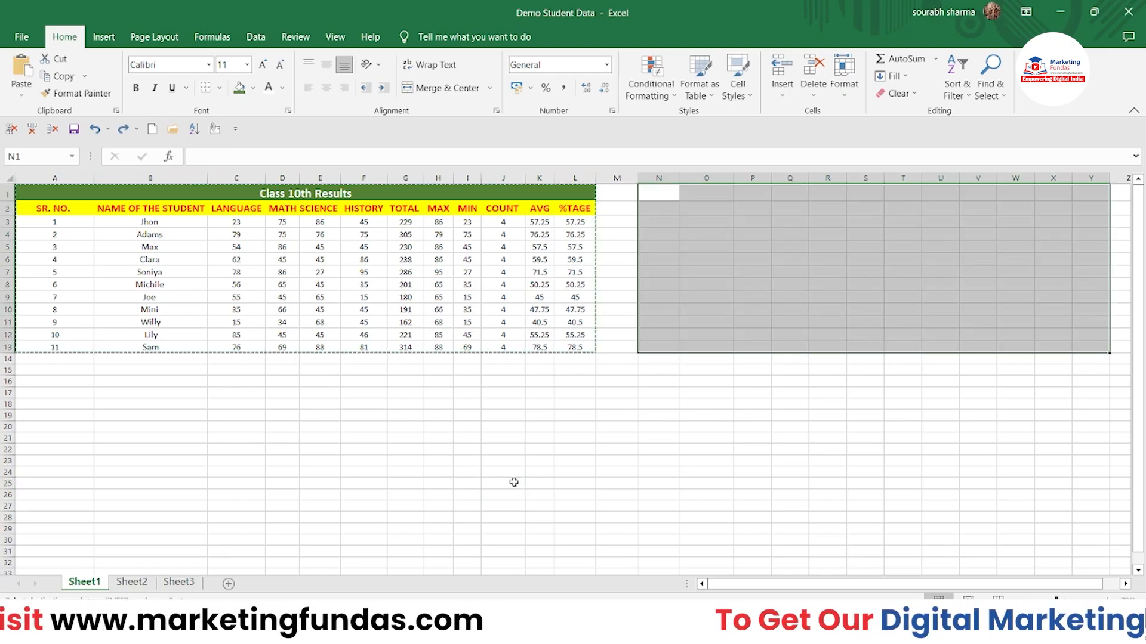
{"action": "left_click", "coordinate": [659, 193]}
{"action": "left_click", "coordinate": [22, 94]}
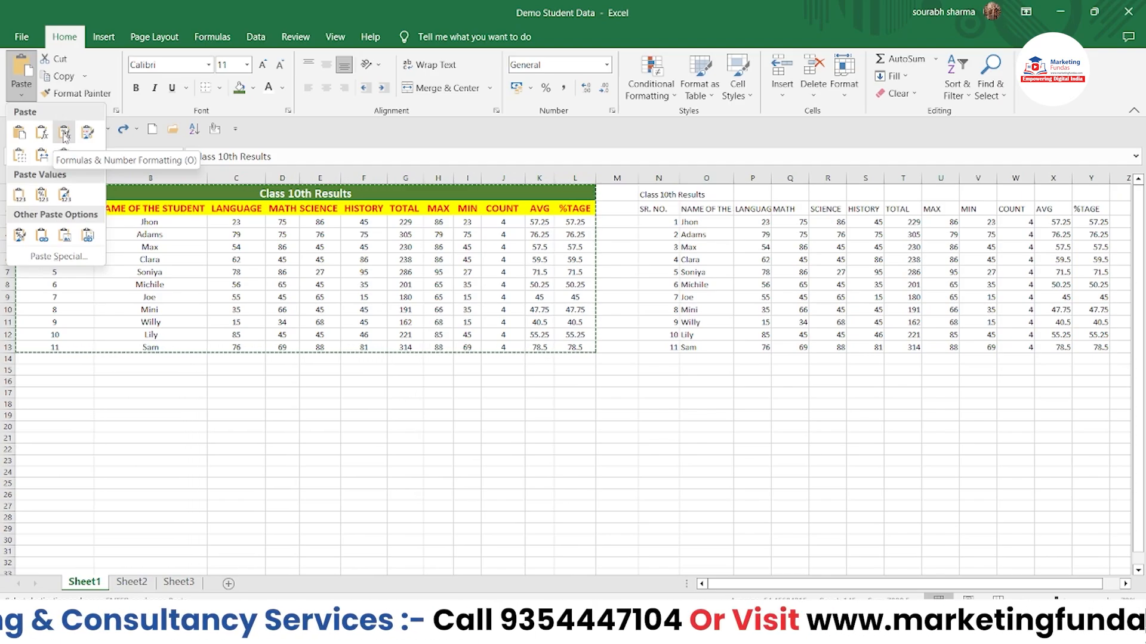
{"action": "left_click", "coordinate": [64, 134]}
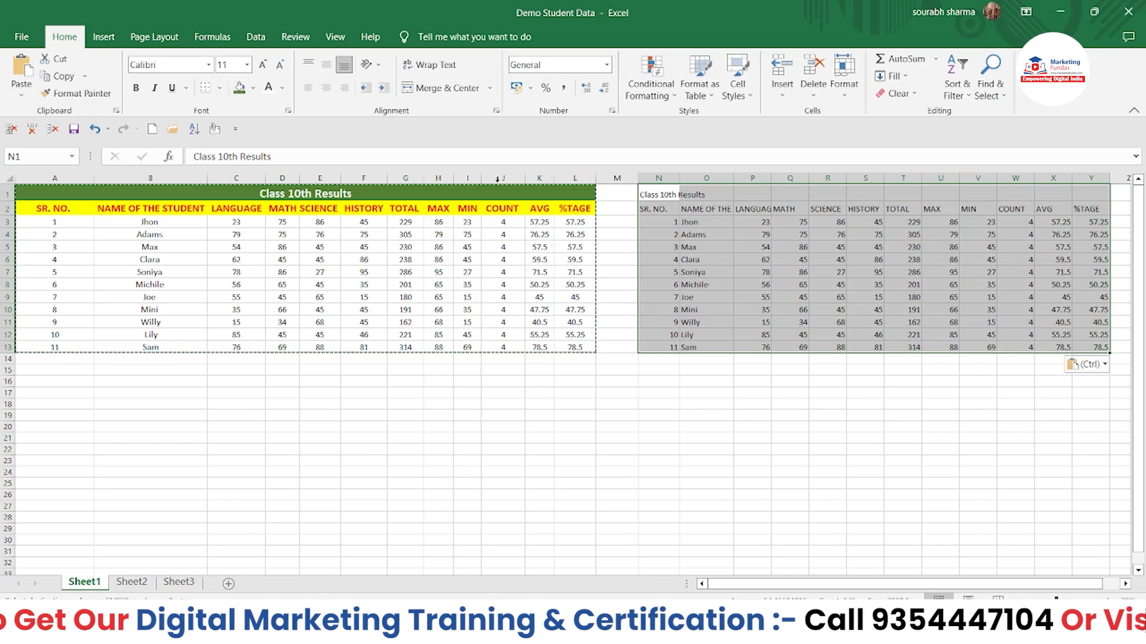
- Paste a second copy of the results table at cell N18 with the Formulas option
{"action": "left_click", "coordinate": [21, 93]}
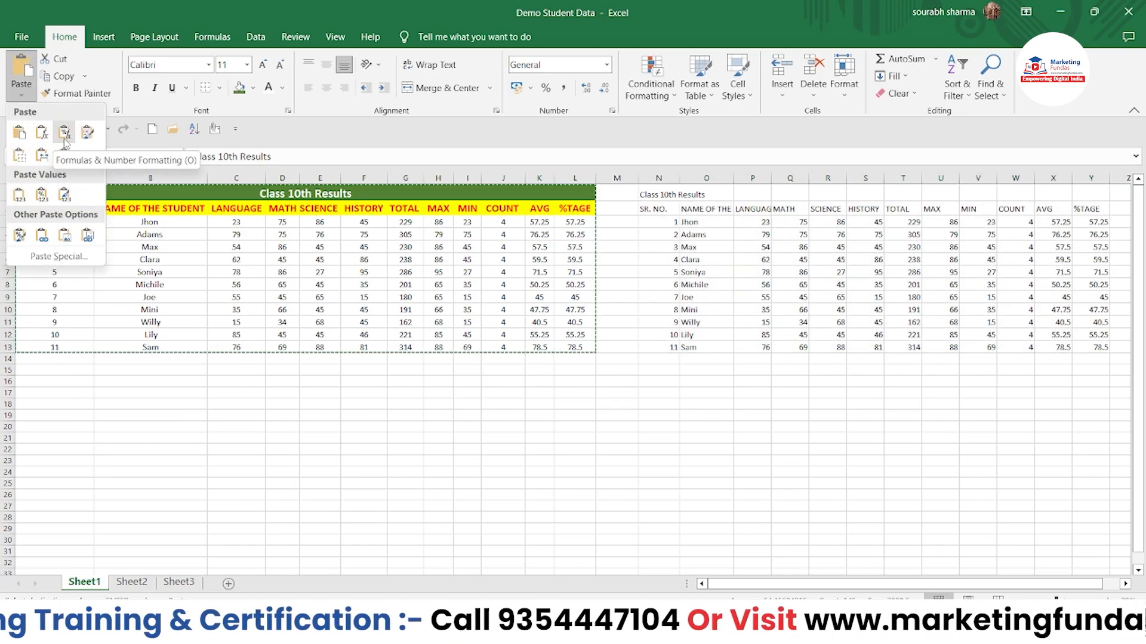
{"action": "key", "text": "Escape"}
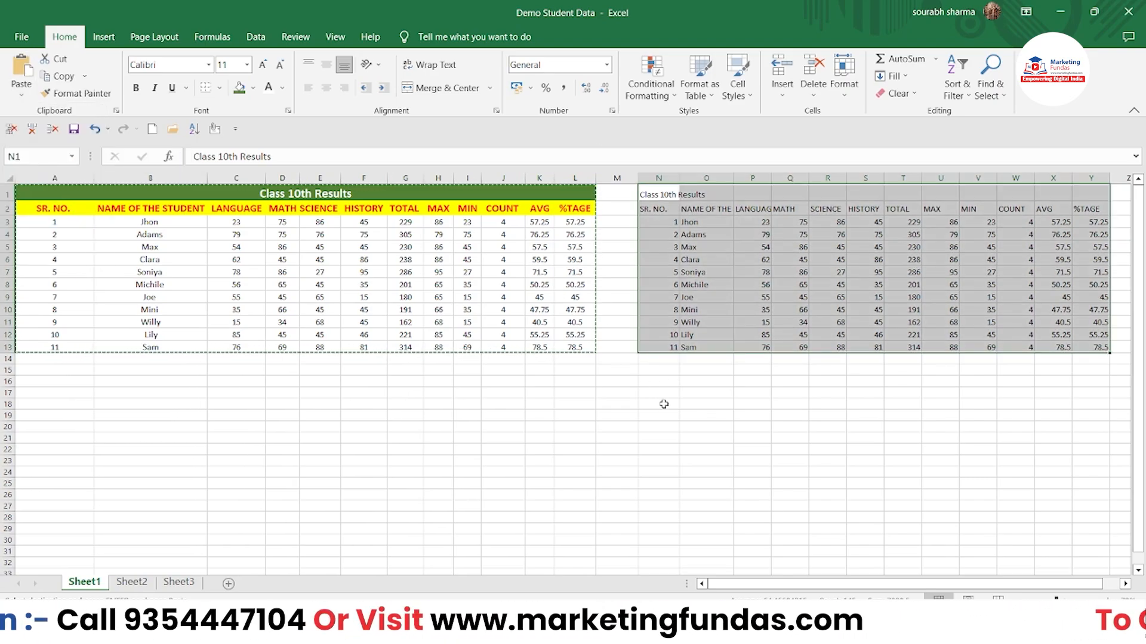
{"action": "left_click", "coordinate": [664, 404]}
{"action": "left_click", "coordinate": [21, 96]}
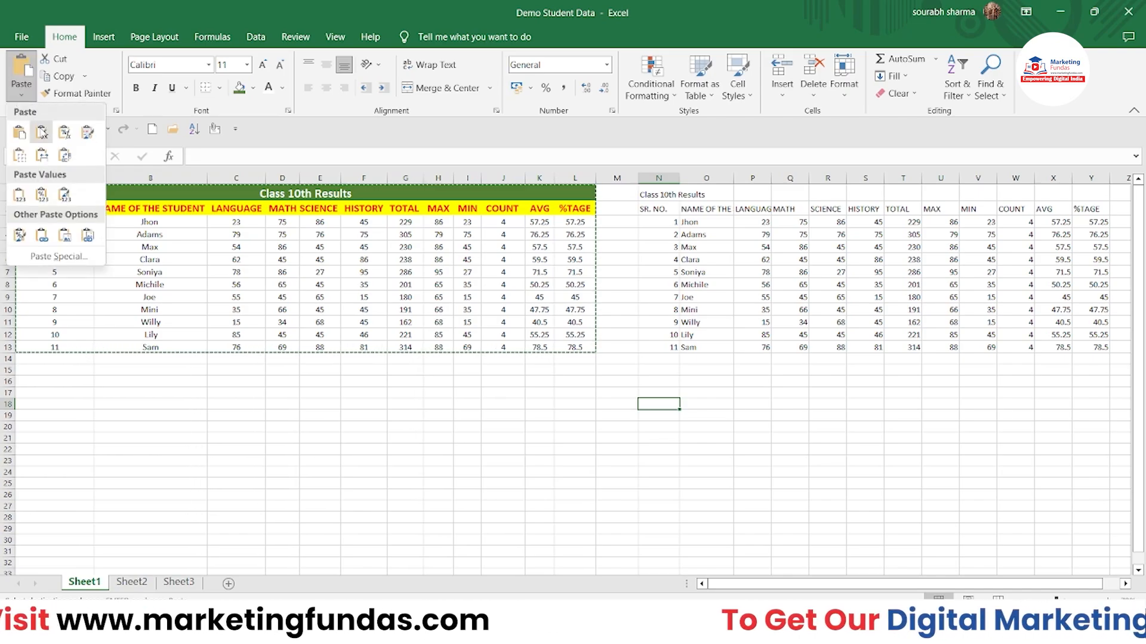
{"action": "left_click", "coordinate": [42, 133]}
- Compare the AVG column values in the two pasted copies, selecting X20:X30 and X4:X6
{"action": "double_click", "coordinate": [510, 461]}
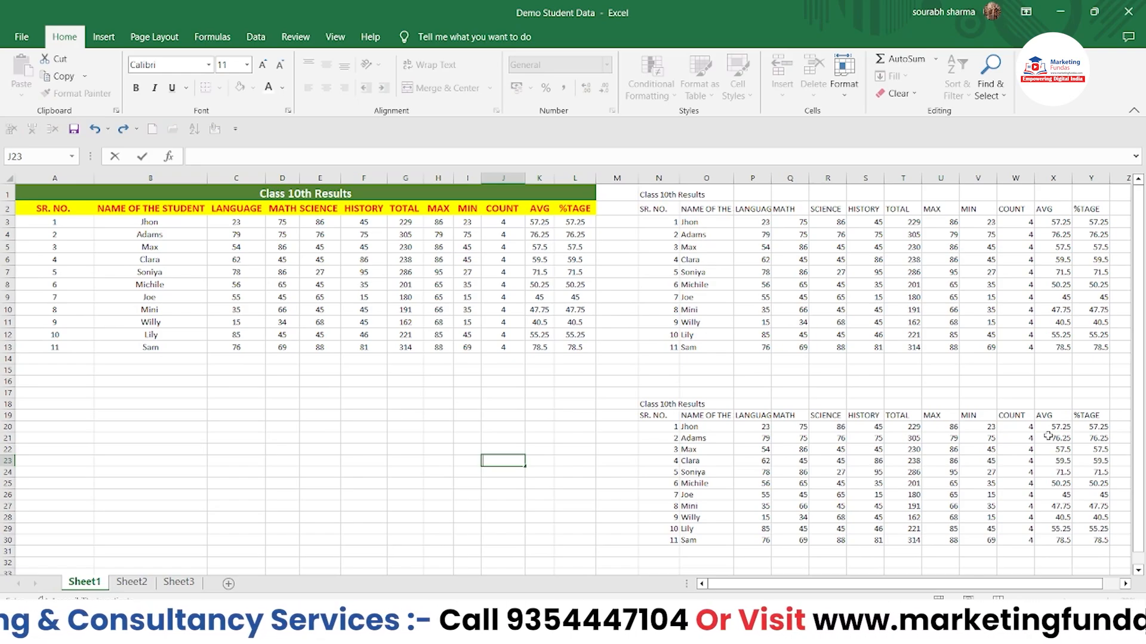
{"action": "left_click_drag", "start_coordinate": [1057, 427], "coordinate": [1069, 544]}
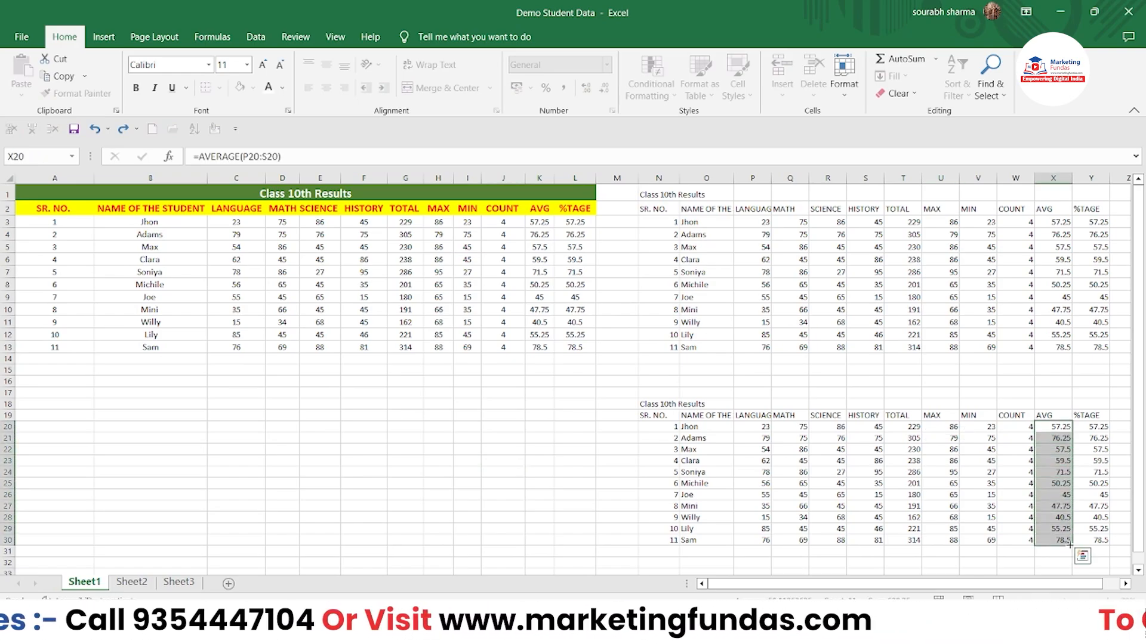
{"action": "left_click_drag", "start_coordinate": [1053, 234], "coordinate": [1055, 261]}
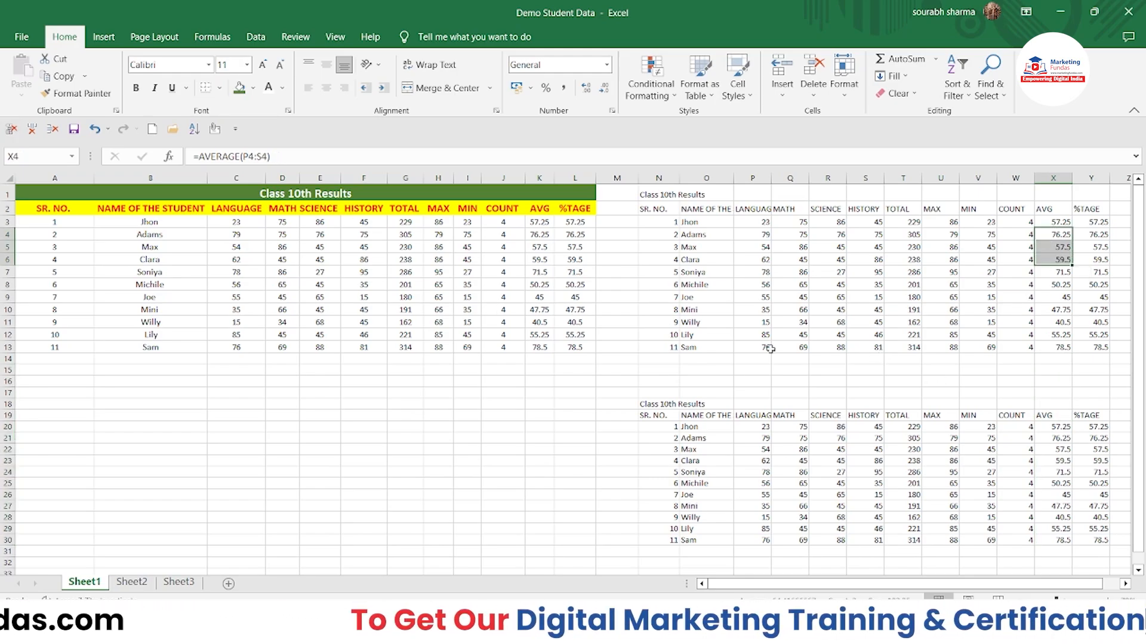
- Compare the AVG values in X21:X27 with the upper copy and remove both pasted copies of the results table
{"action": "left_click_drag", "start_coordinate": [1062, 437], "coordinate": [1063, 507]}
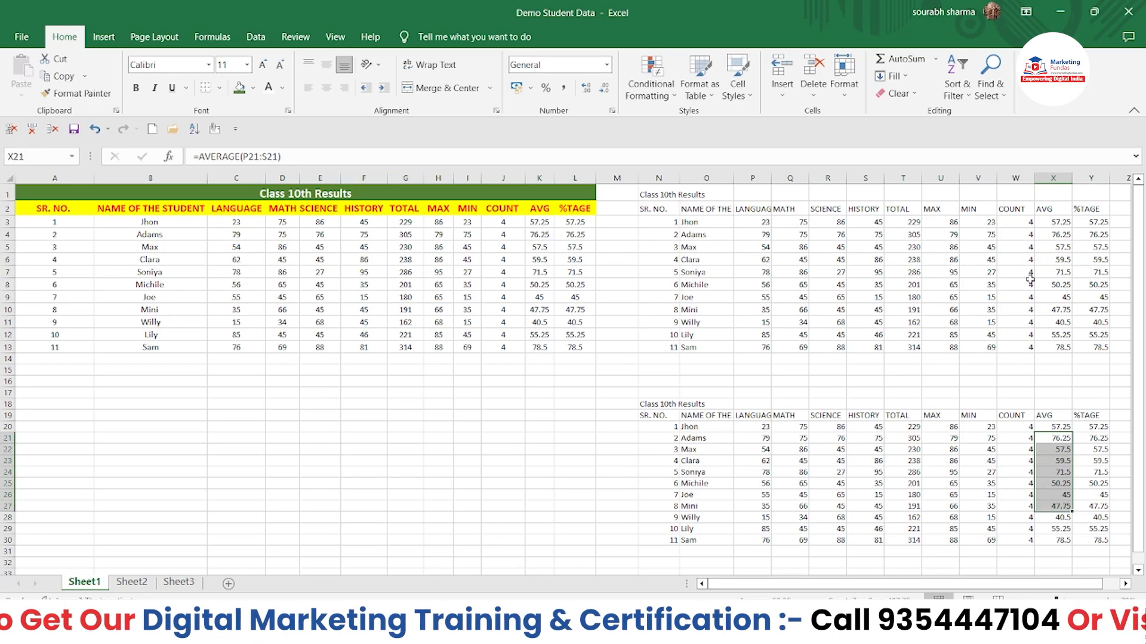
{"action": "left_click", "coordinate": [1037, 275]}
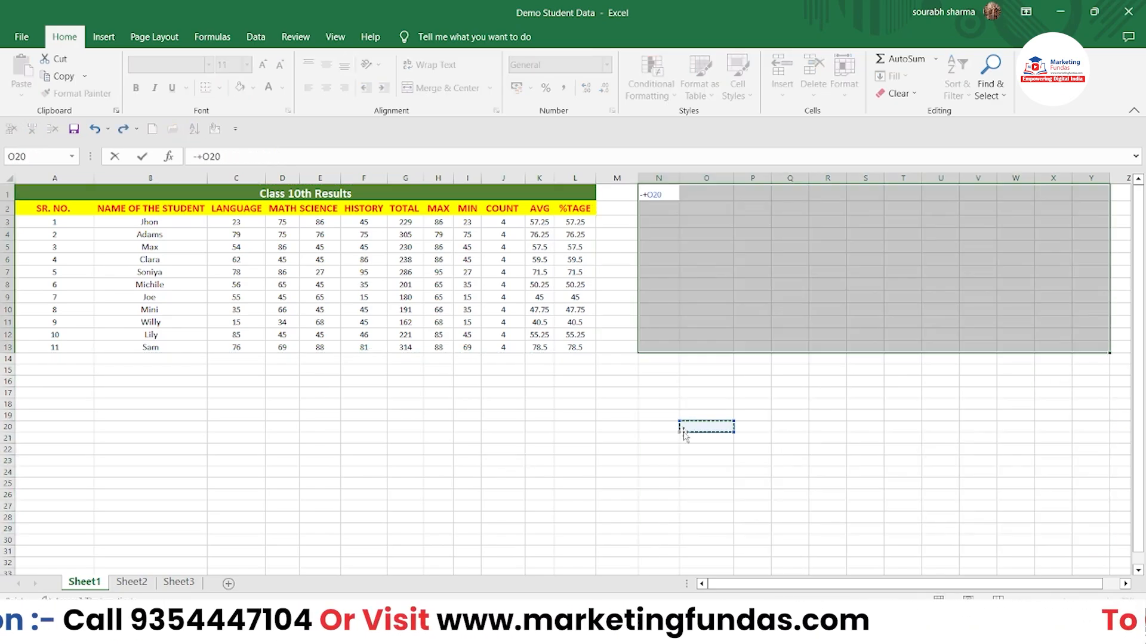
{"action": "left_click", "coordinate": [643, 195]}
{"action": "key", "text": "Delete"}
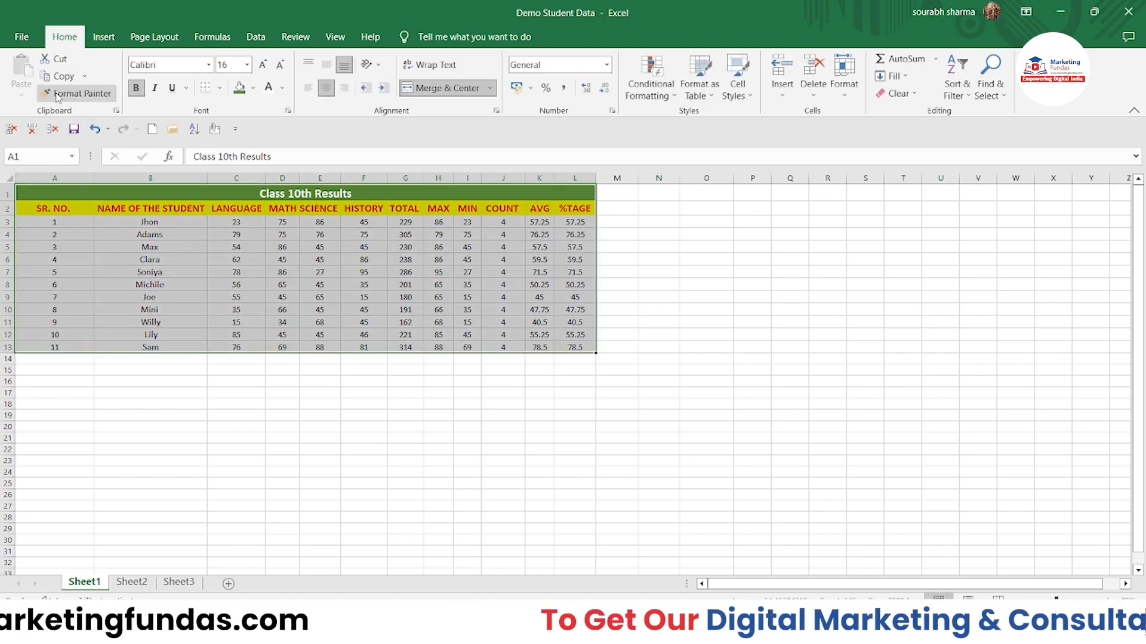
- Copy the Class 10th Results table and paste it at N1 with the Keep Source Formatting option
{"action": "left_click", "coordinate": [60, 76]}
{"action": "left_click", "coordinate": [657, 191]}
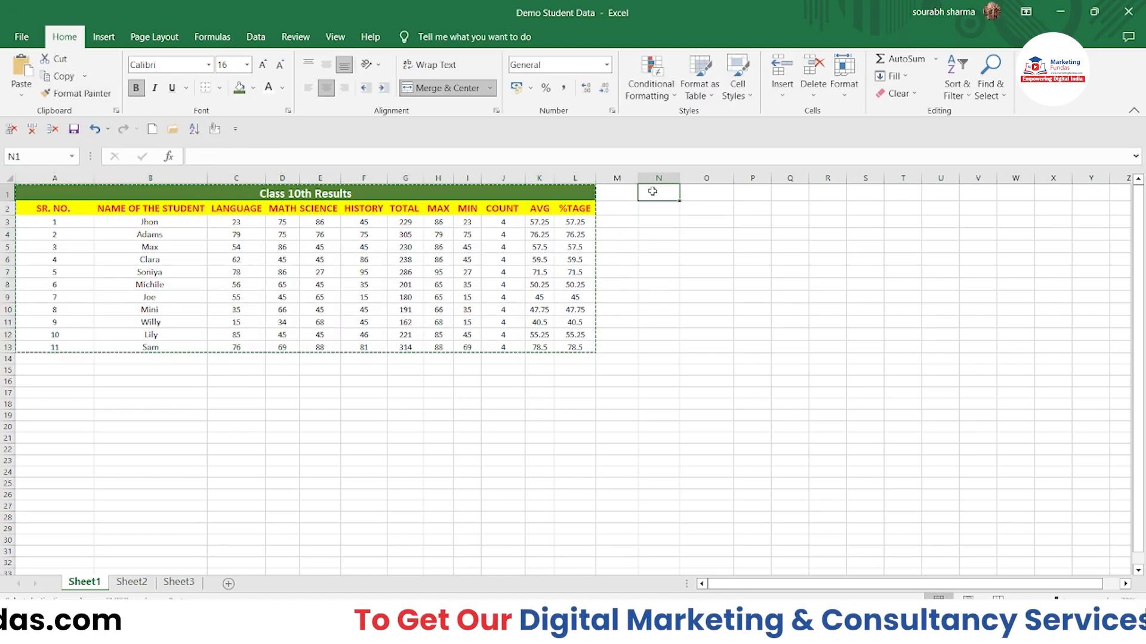
{"action": "left_click", "coordinate": [21, 92]}
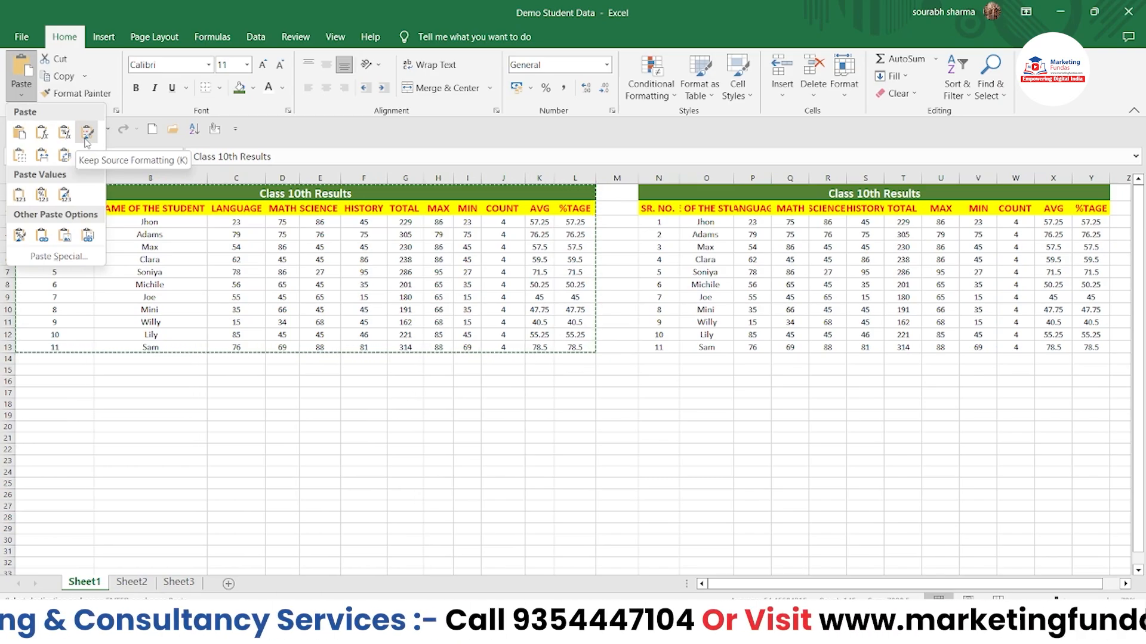
{"action": "left_click", "coordinate": [86, 135]}
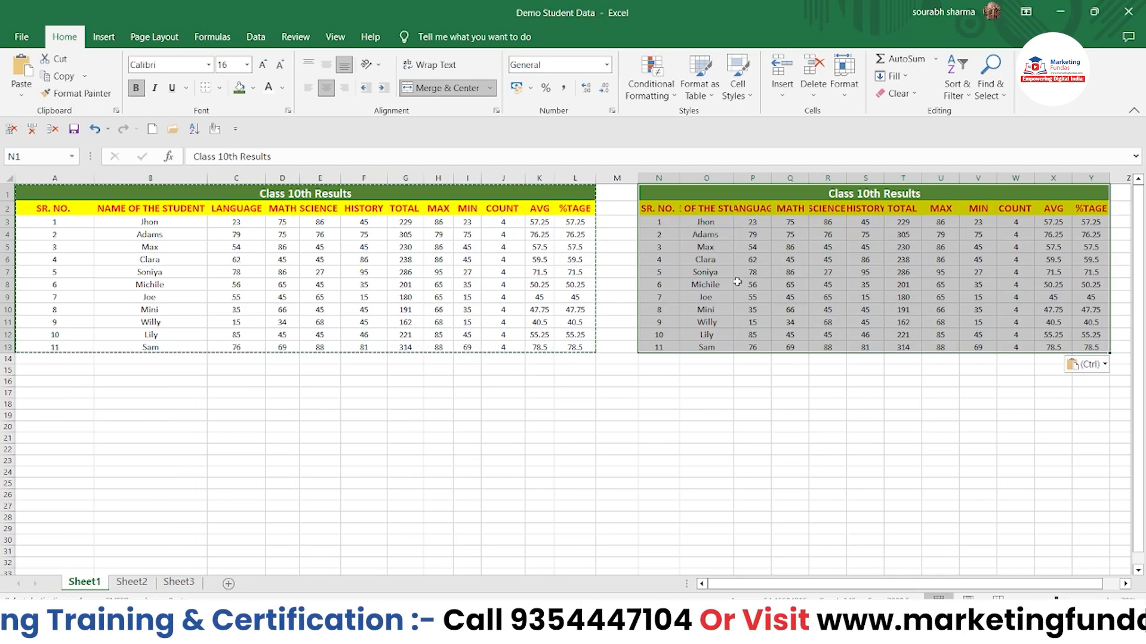
- Widen column O in the pasted copy to fit the student name heading
{"action": "left_click", "coordinate": [730, 482]}
{"action": "left_click_drag", "start_coordinate": [679, 178], "coordinate": [773, 177]}
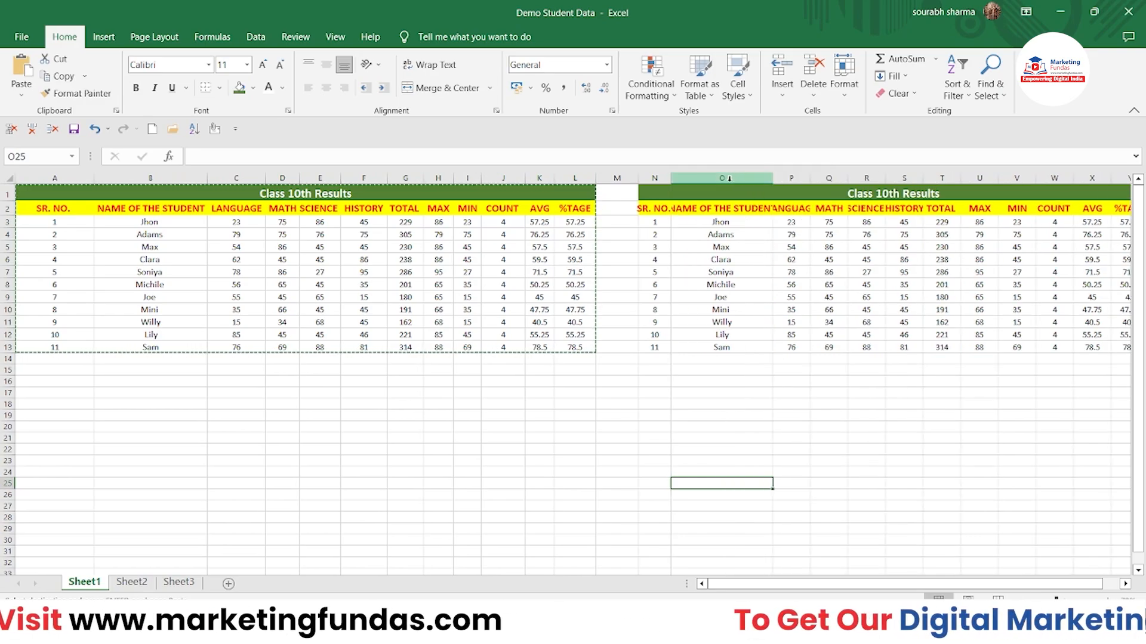
{"action": "left_click", "coordinate": [866, 346]}
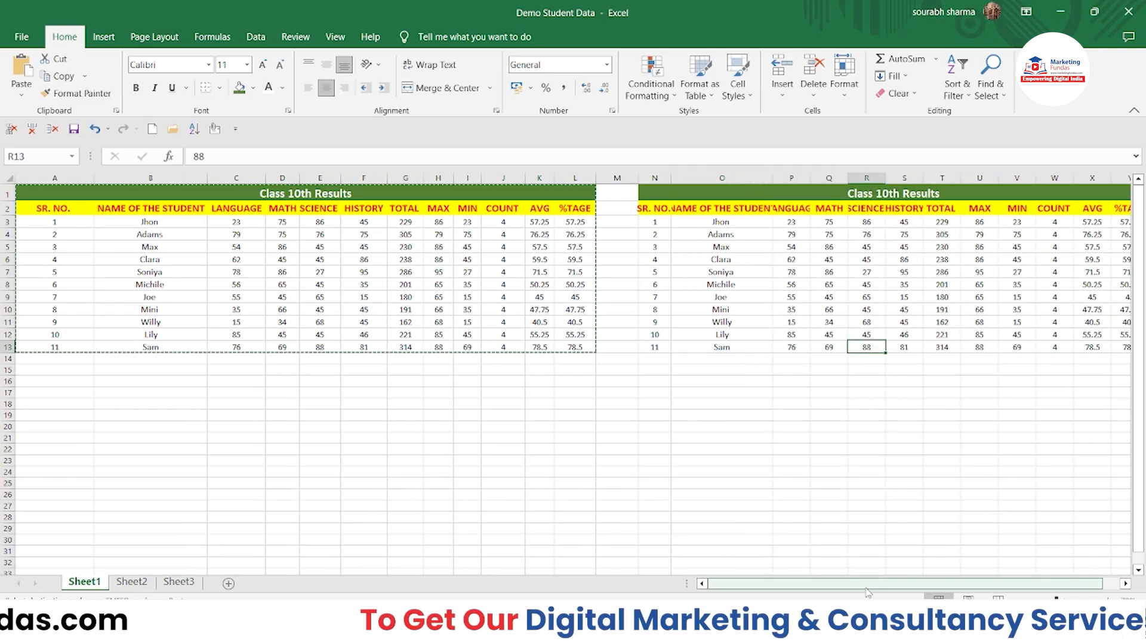
- Undo the column widening and the source-formatting paste, and paste the table at N1 with the No Borders option
{"action": "left_click_drag", "start_coordinate": [886, 585], "coordinate": [887, 590]}
{"action": "key", "text": "ctrl+z"}
{"action": "key", "text": "ctrl+z"}
{"action": "key", "text": "ctrl+z"}
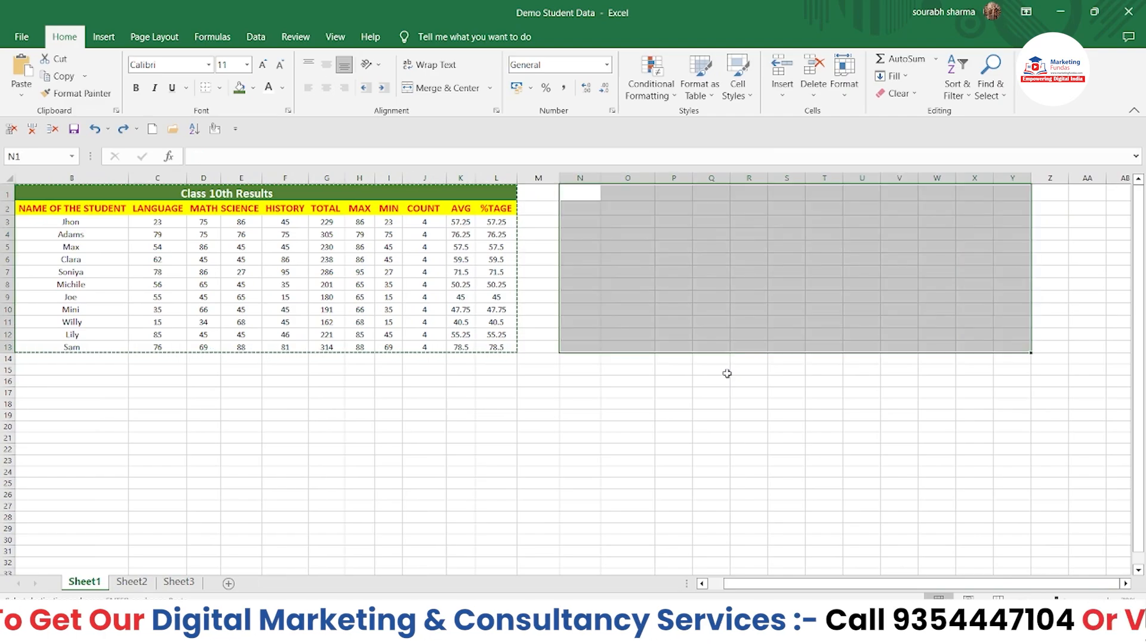
{"action": "left_click", "coordinate": [21, 95]}
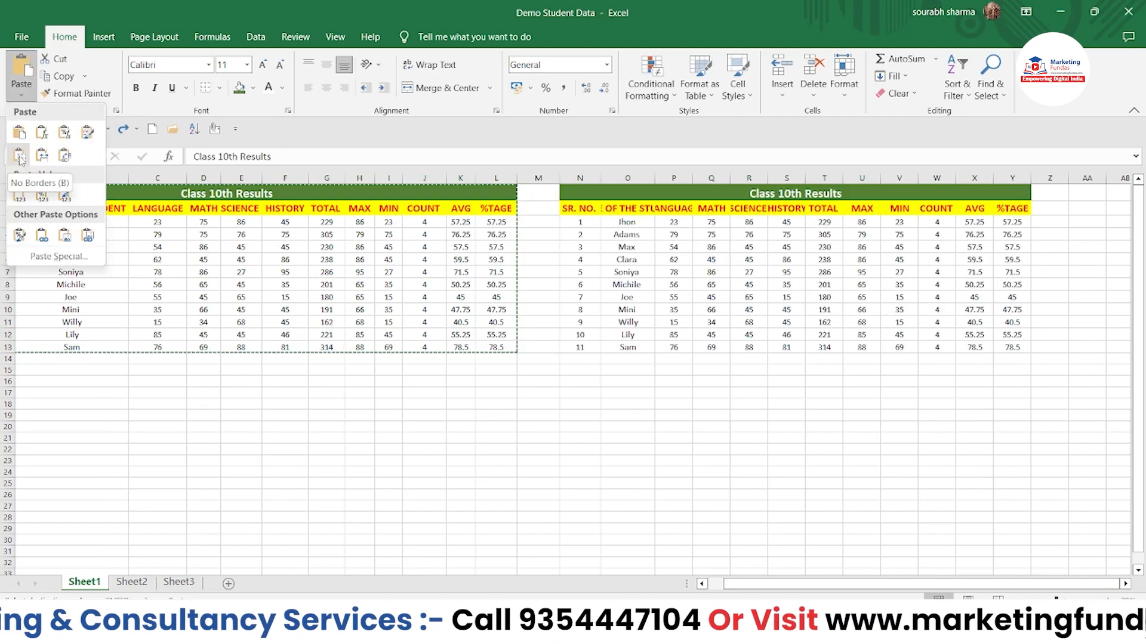
{"action": "left_click", "coordinate": [19, 157]}
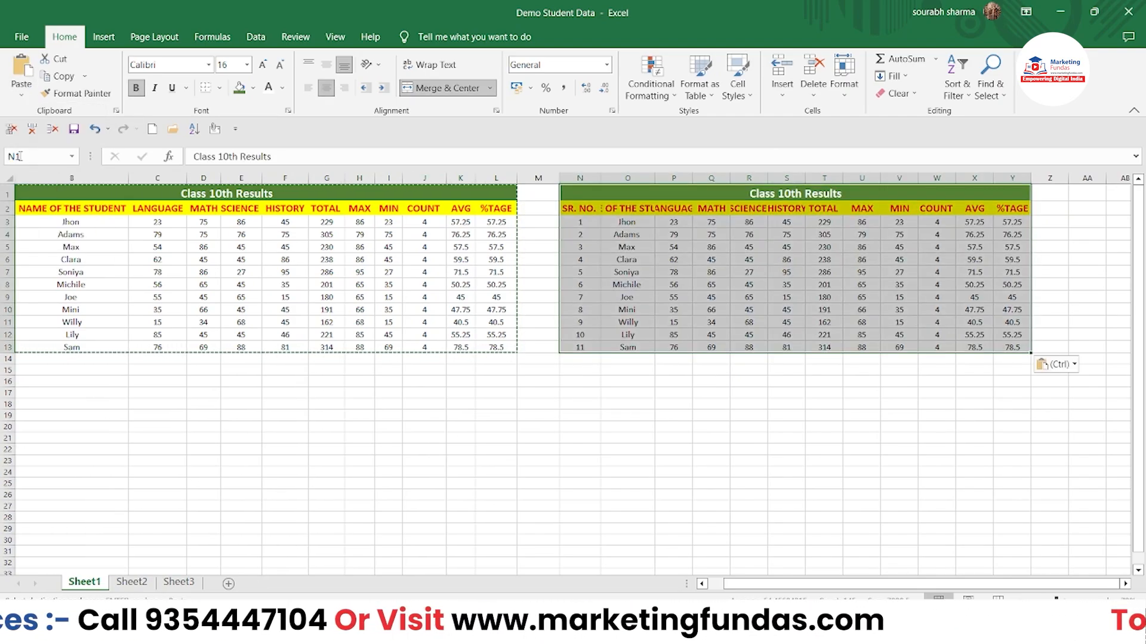
- Check the borders of the results table in Sheet1's print preview and return to the worksheet
{"action": "left_click_drag", "start_coordinate": [865, 588], "coordinate": [849, 593]}
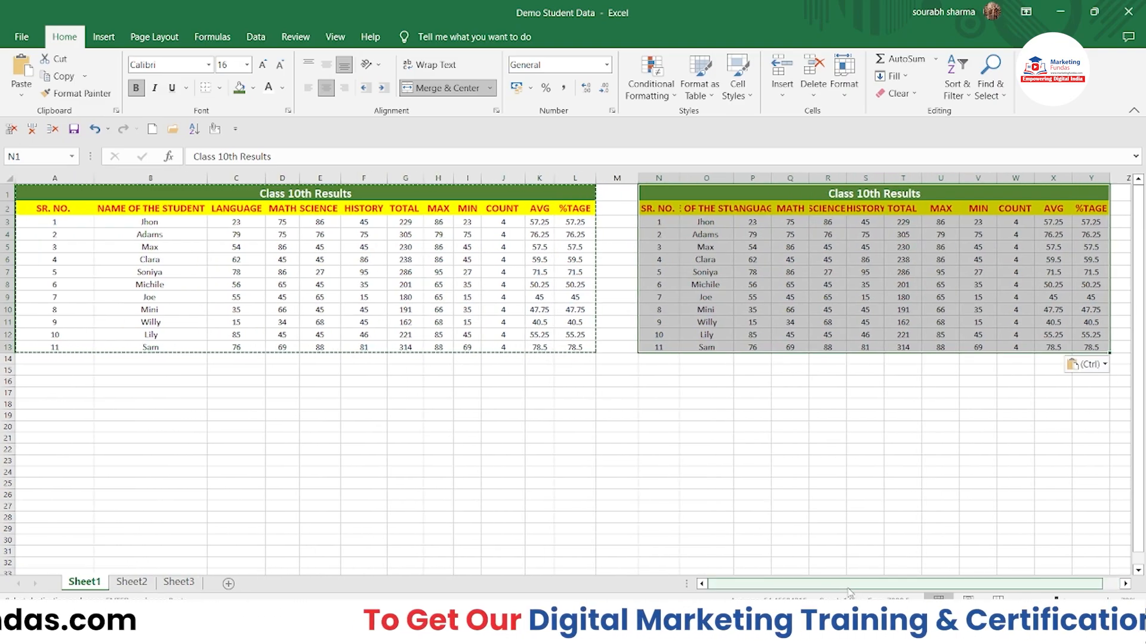
{"action": "key", "text": "ctrl+p"}
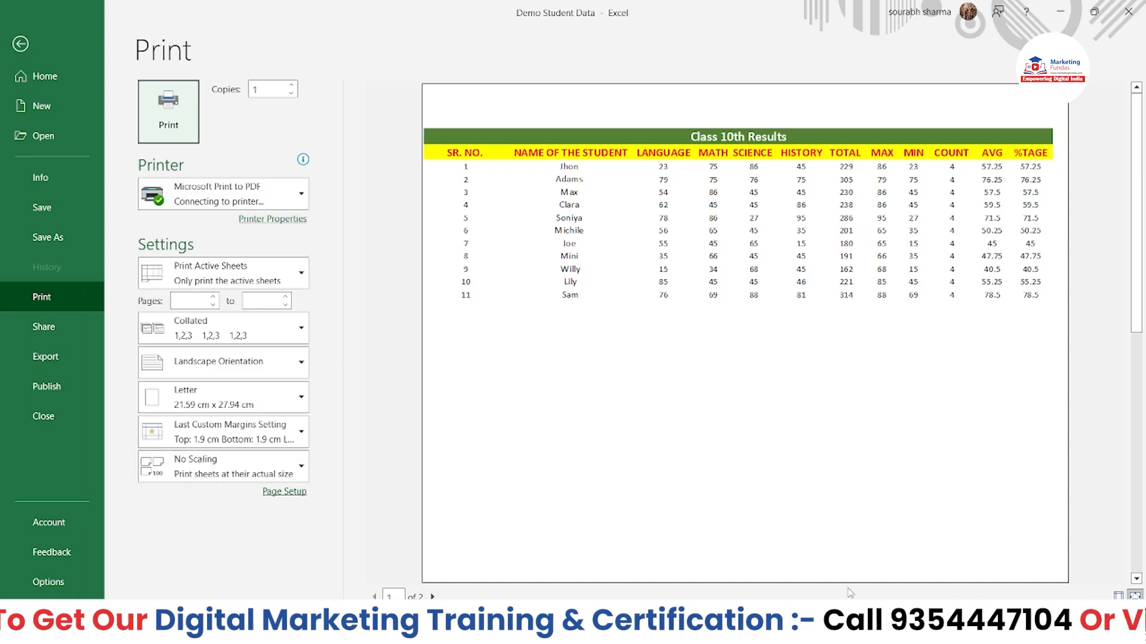
{"action": "key", "text": "Escape"}
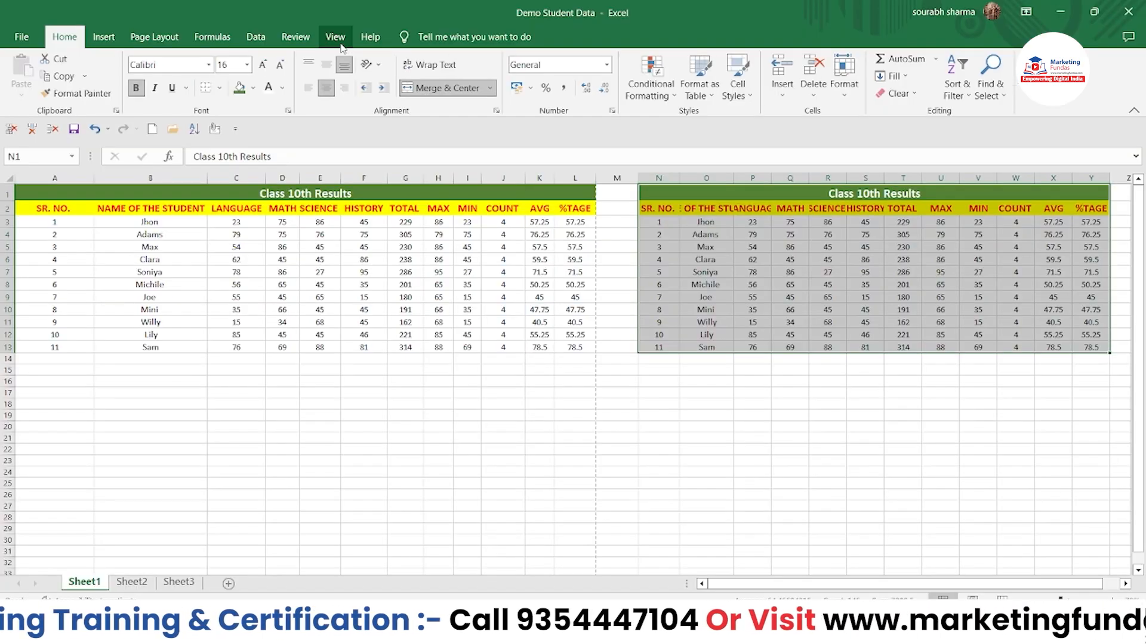
{"action": "left_click", "coordinate": [335, 37]}
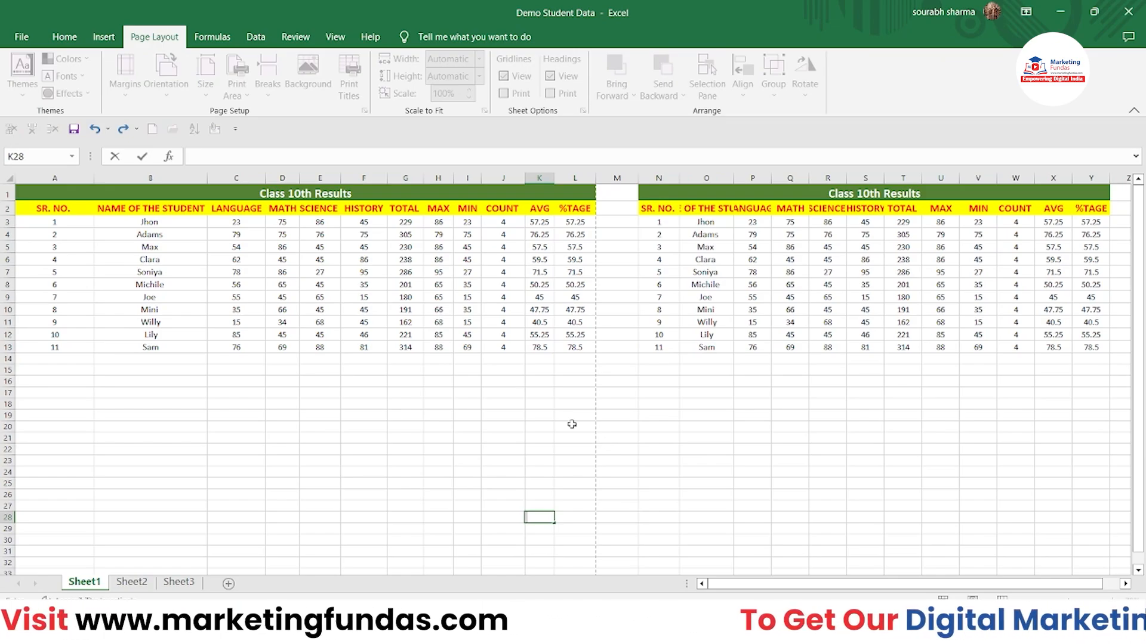
{"action": "left_click", "coordinate": [27, 39]}
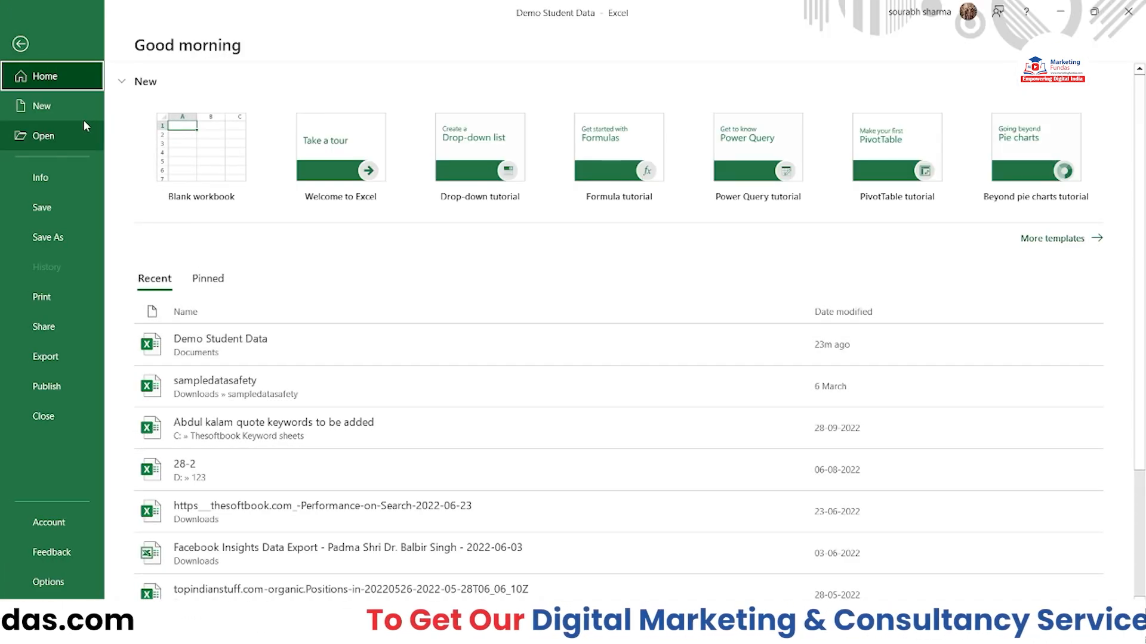
{"action": "left_click", "coordinate": [23, 45]}
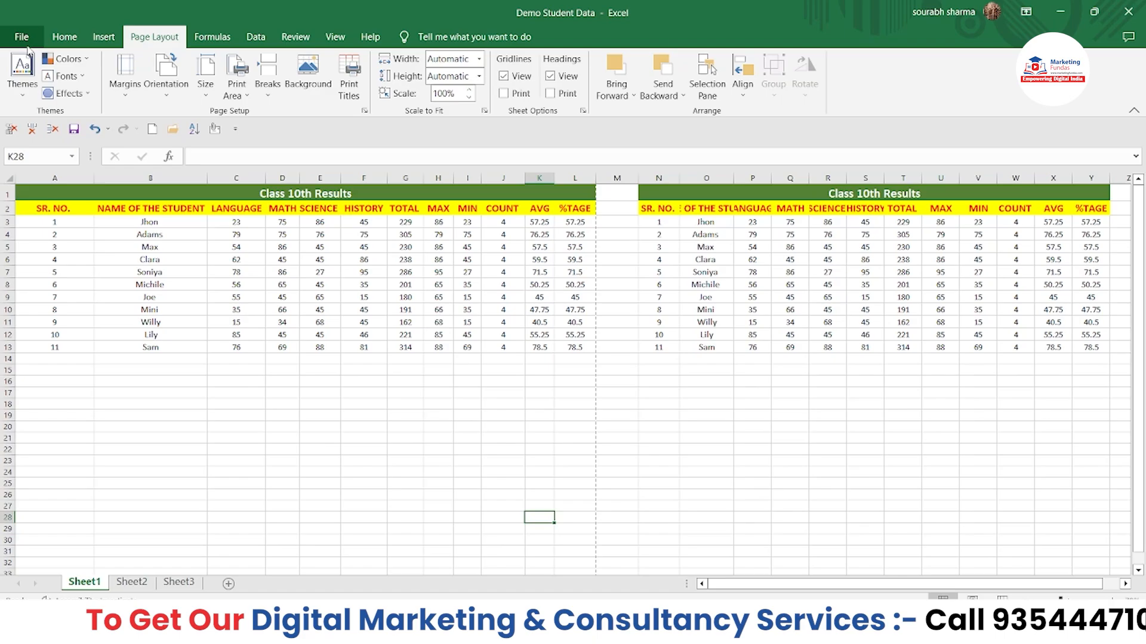
{"action": "left_click", "coordinate": [346, 539]}
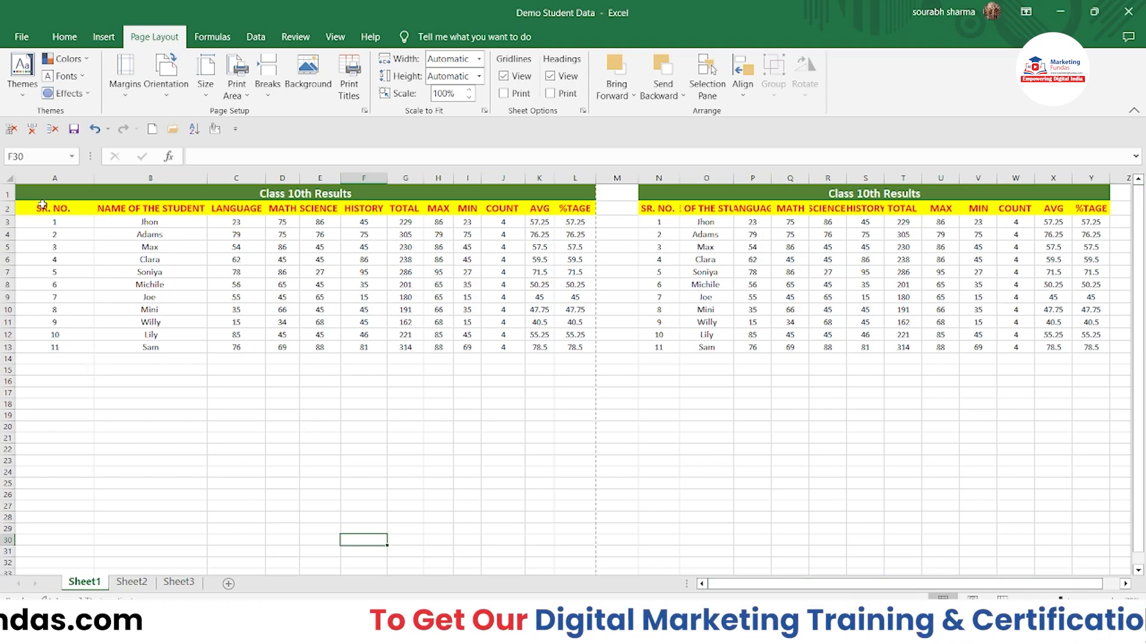
{"action": "left_click_drag", "start_coordinate": [37, 197], "coordinate": [307, 346]}
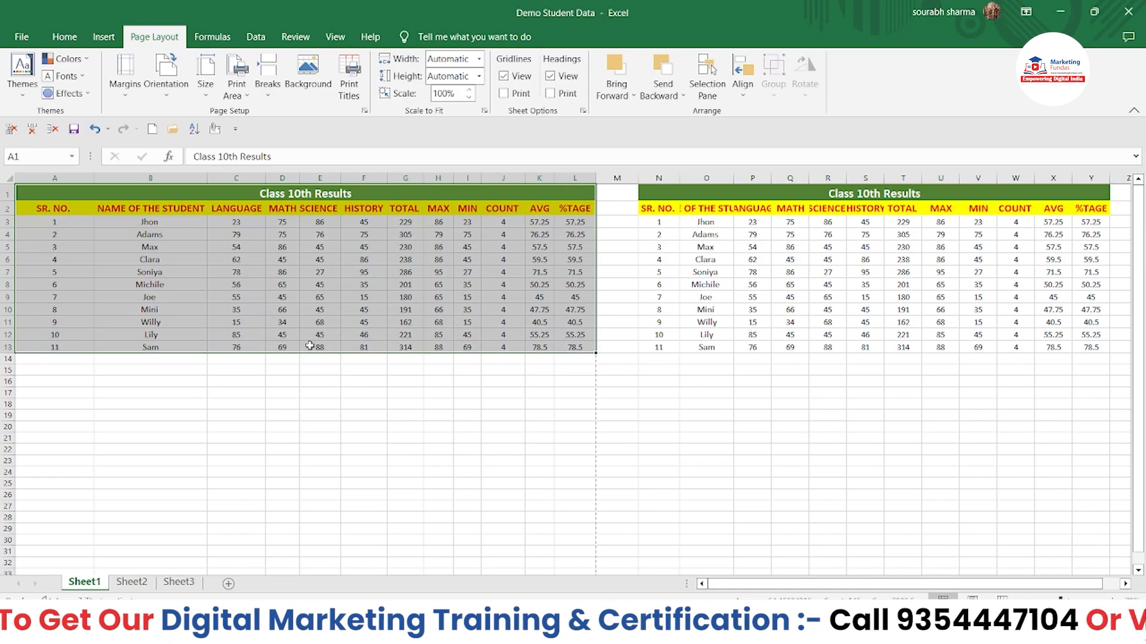
{"action": "left_click", "coordinate": [21, 37]}
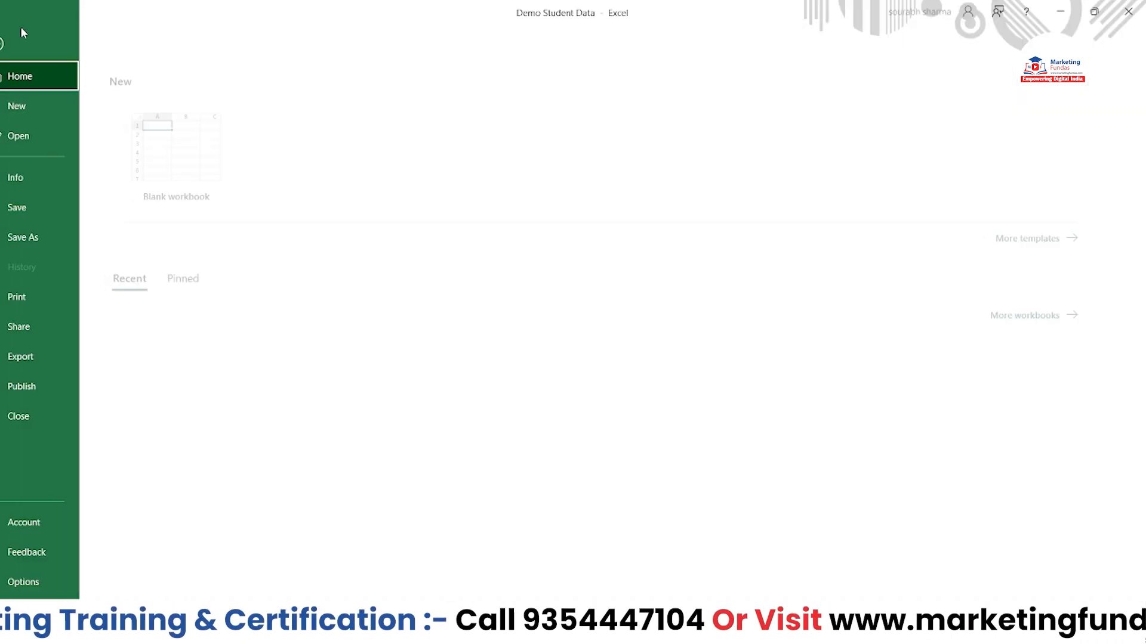
{"action": "left_click", "coordinate": [24, 36]}
{"action": "left_click", "coordinate": [68, 42]}
{"action": "left_click", "coordinate": [253, 87]}
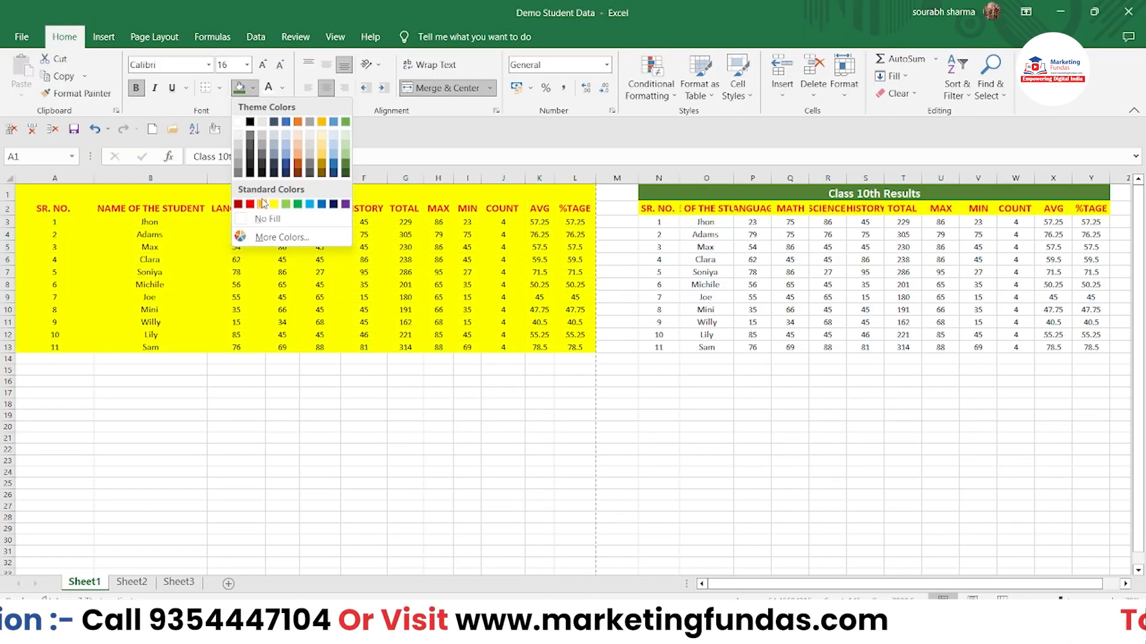
{"action": "left_click", "coordinate": [242, 172]}
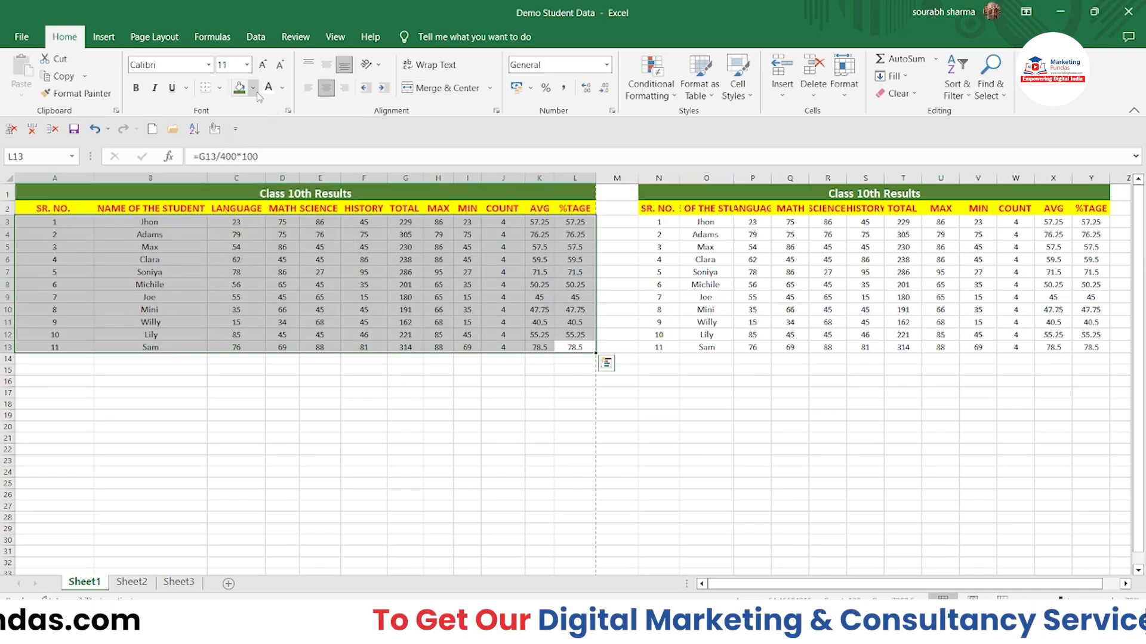
- Fill the original table's student rows A3:L13 with light grey and apply borders to all their cells
{"action": "left_click", "coordinate": [254, 89]}
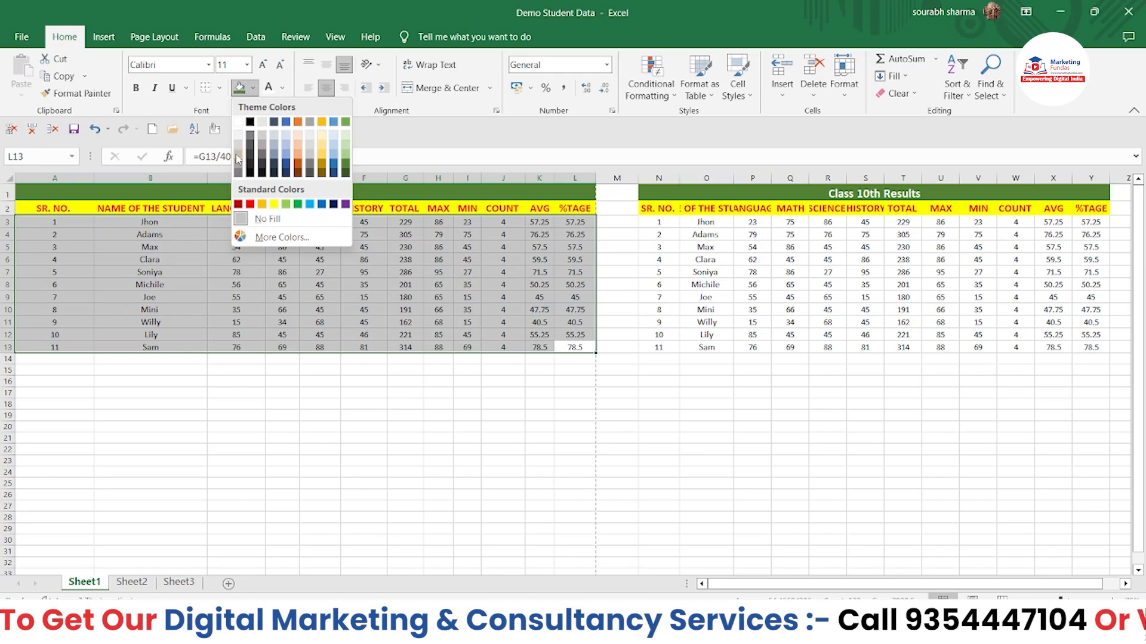
{"action": "left_click", "coordinate": [238, 151]}
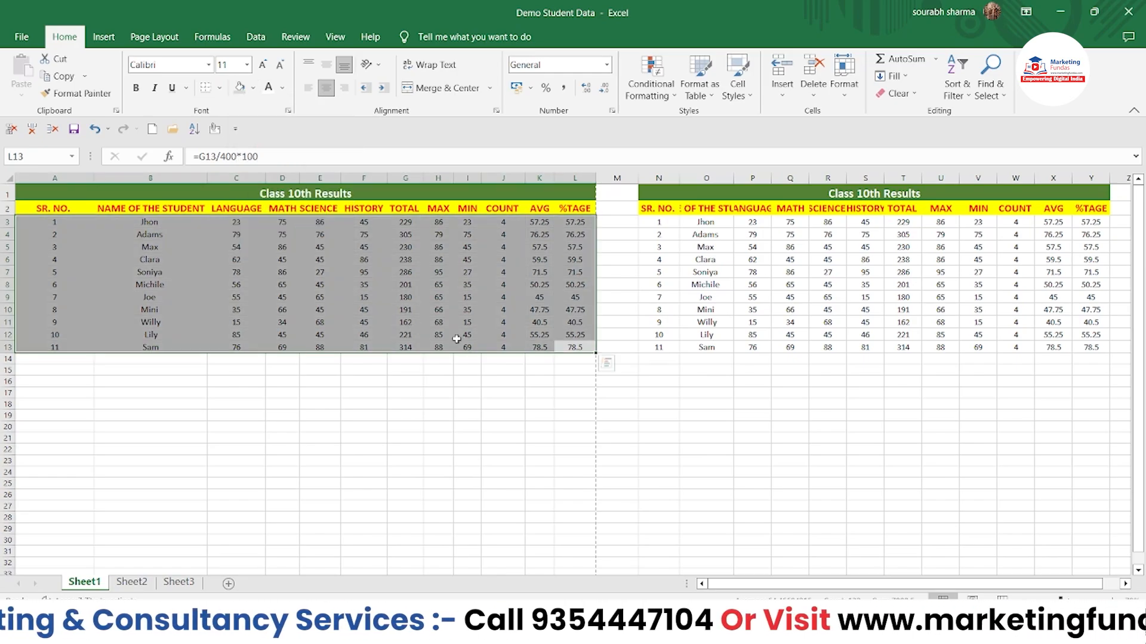
{"action": "key", "text": "Return"}
{"action": "left_click", "coordinate": [437, 507]}
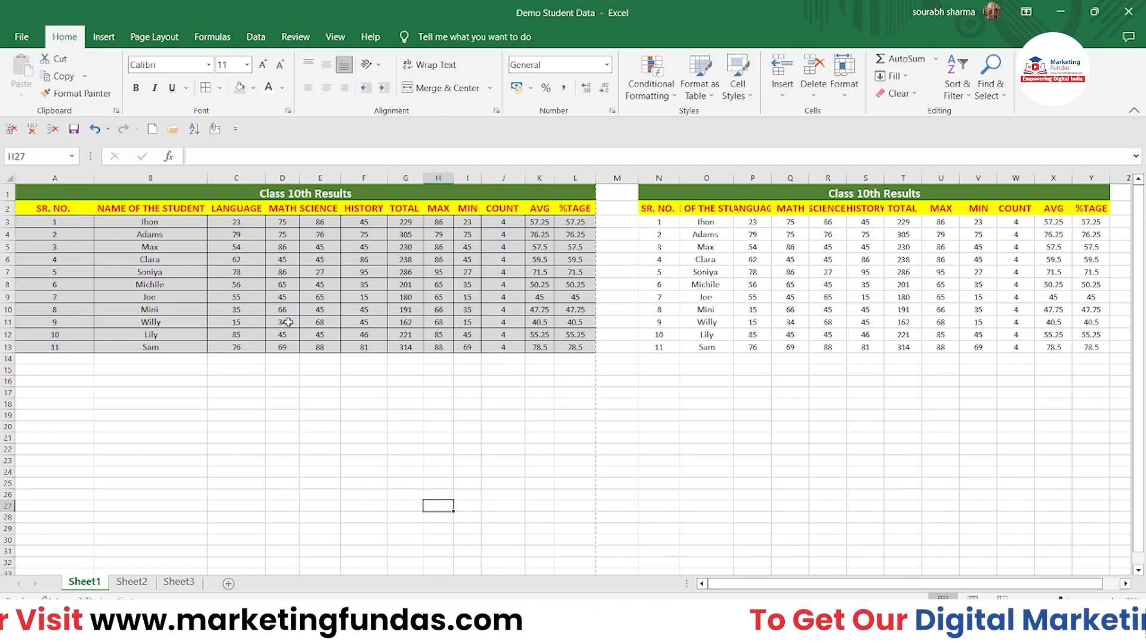
- Delete the contents of the copy in N1:Y13 and clear the remaining formatting from its two header rows
{"action": "left_click_drag", "start_coordinate": [635, 193], "coordinate": [1098, 353]}
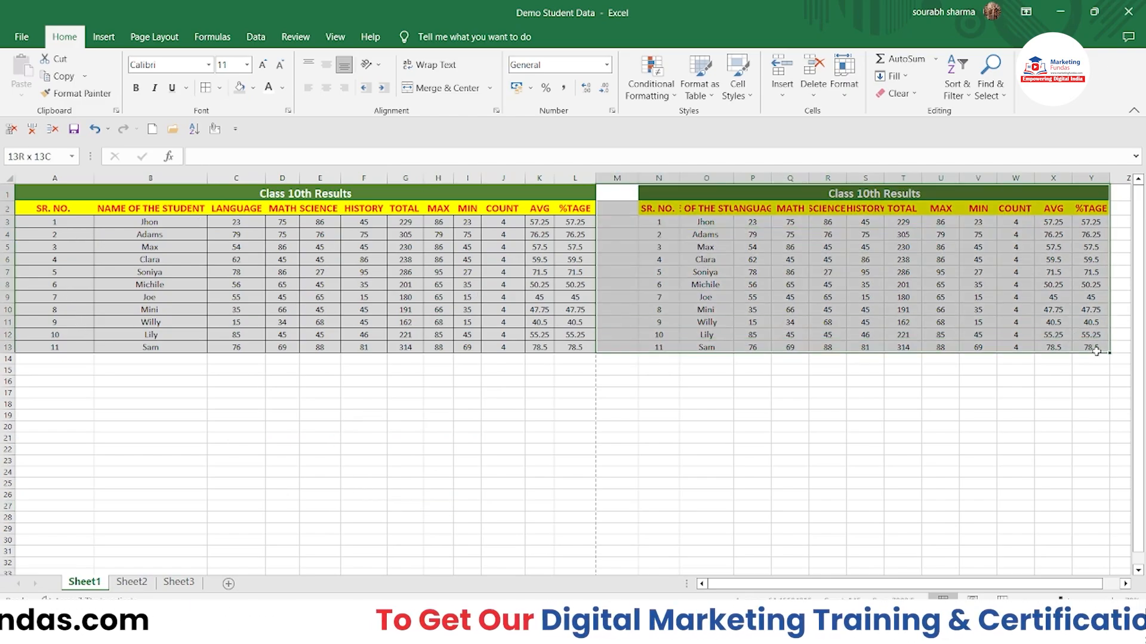
{"action": "key", "text": "Delete"}
{"action": "left_click", "coordinate": [1033, 211], "text": "shift"}
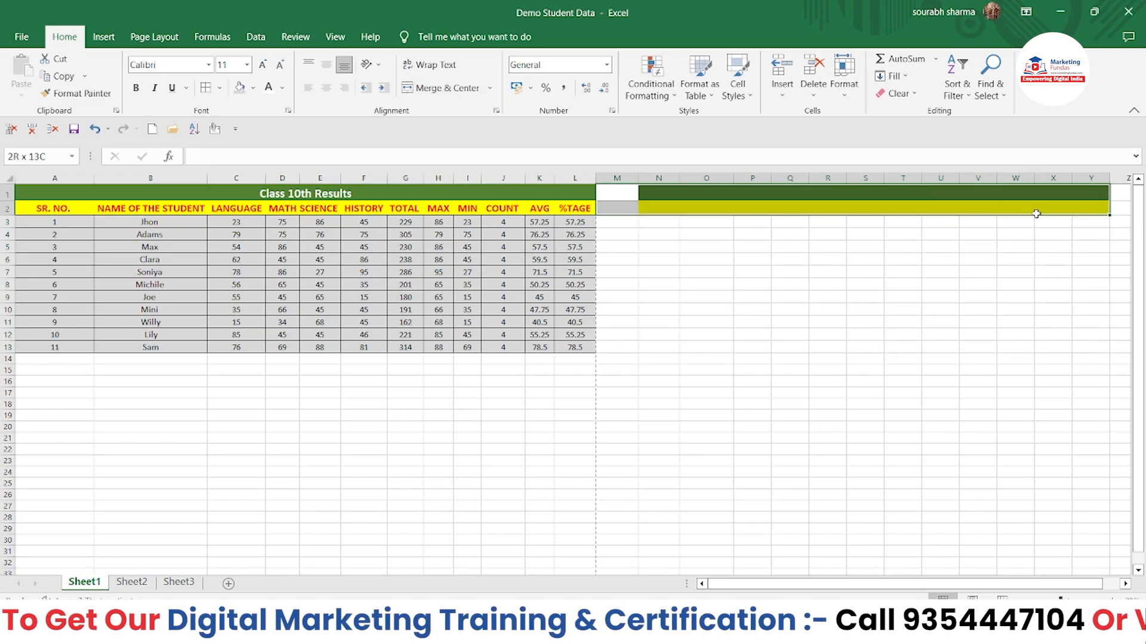
{"action": "left_click", "coordinate": [780, 272]}
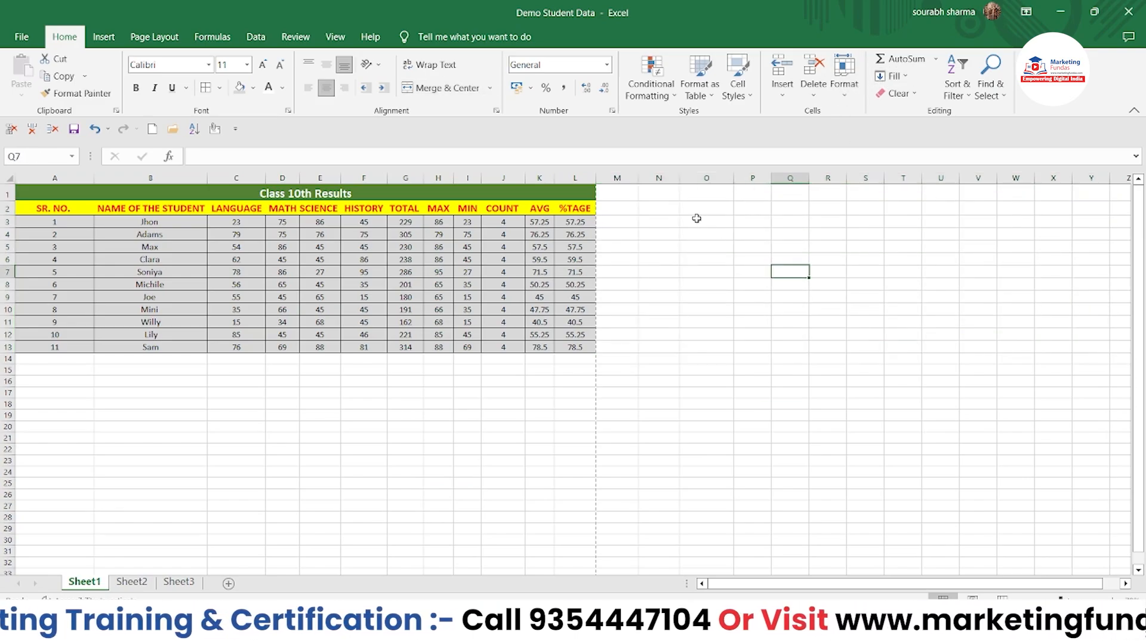
{"action": "left_click", "coordinate": [661, 205]}
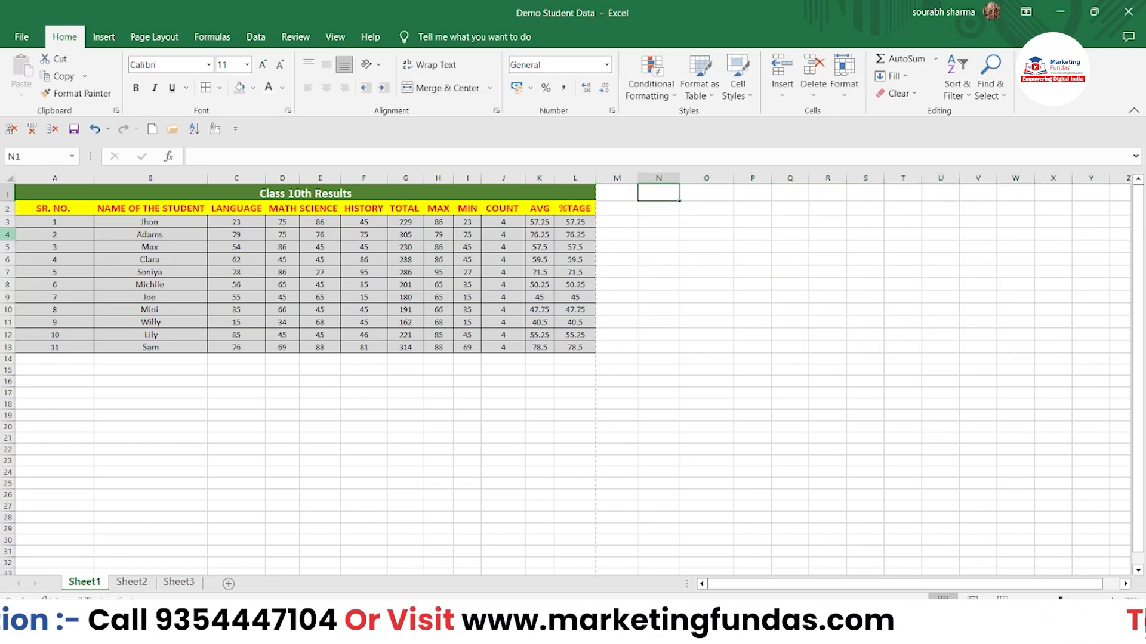
- Copy the bordered results table A1:L13 and paste it at N1 with the No Borders option
{"action": "left_click_drag", "start_coordinate": [29, 197], "coordinate": [338, 350]}
{"action": "left_click", "coordinate": [60, 76]}
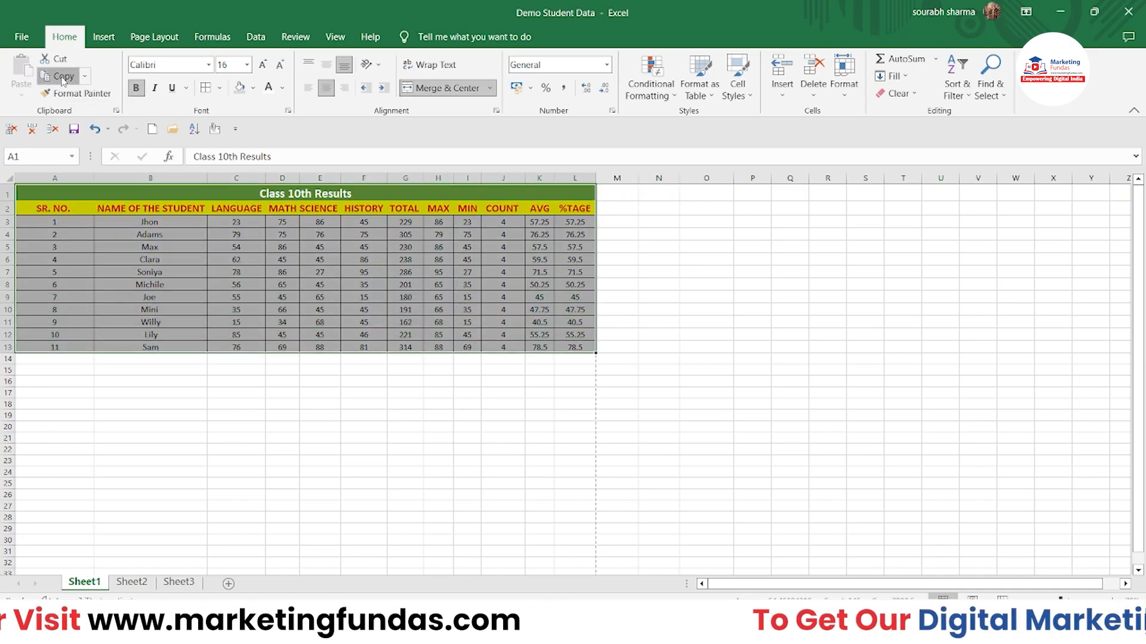
{"action": "left_click", "coordinate": [24, 97]}
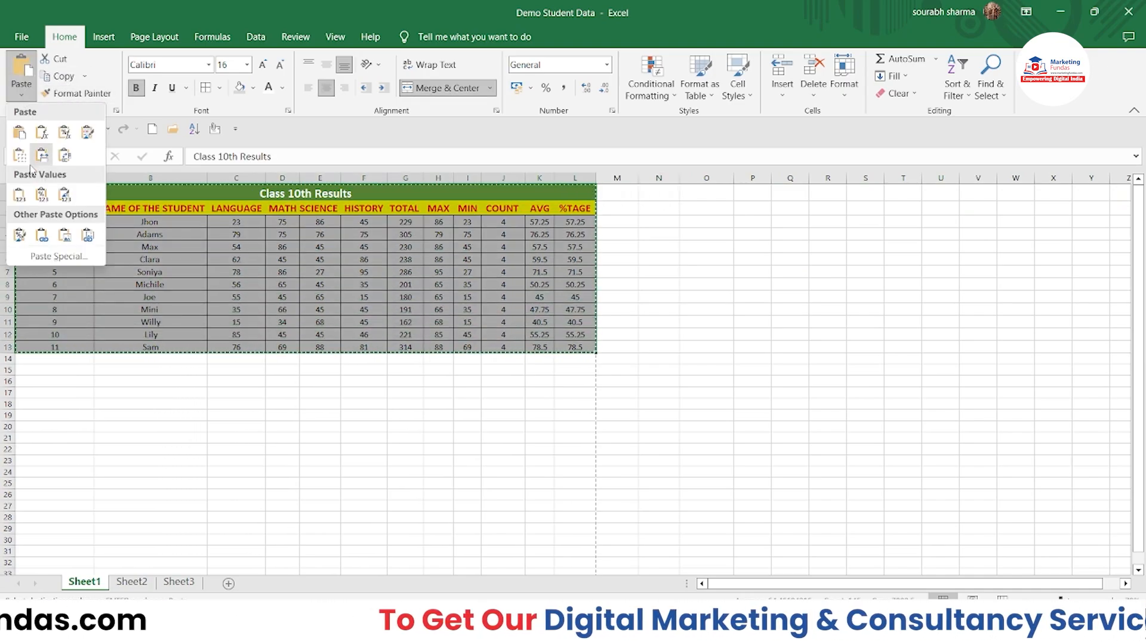
{"action": "left_click", "coordinate": [661, 195]}
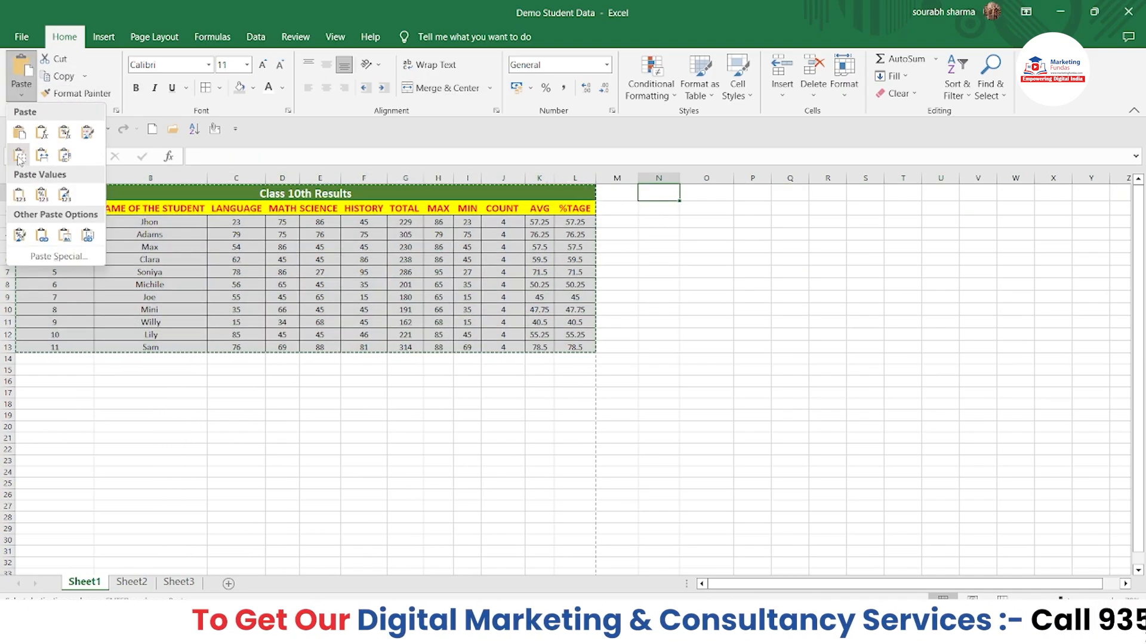
{"action": "left_click", "coordinate": [19, 157]}
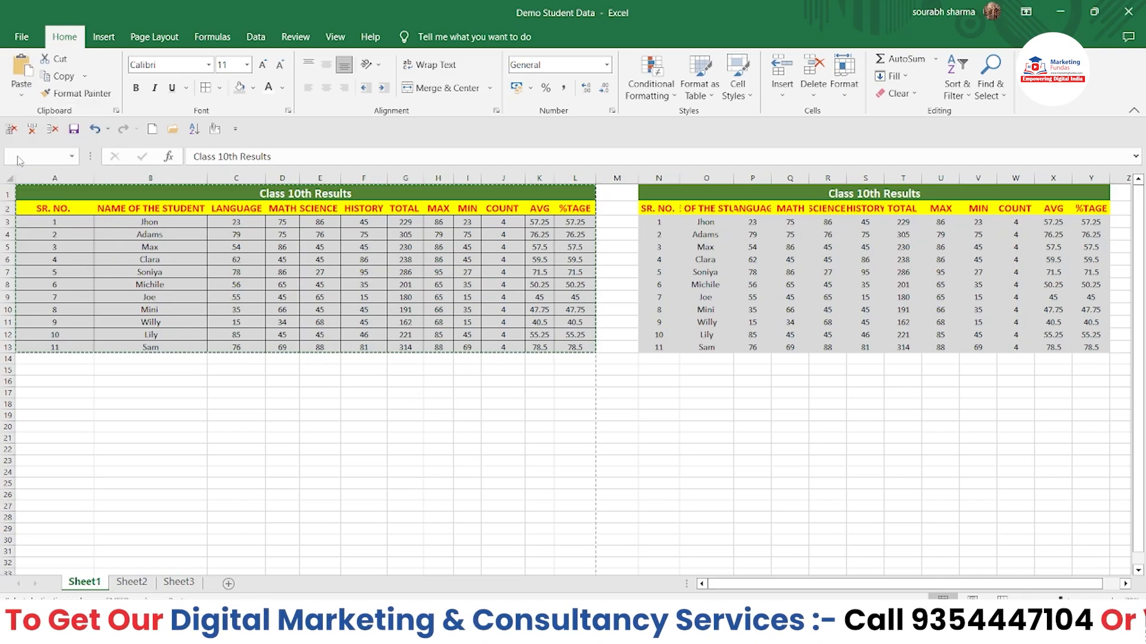
- Undo the No Borders paste of the bordered table at N1
{"action": "left_click", "coordinate": [844, 400]}
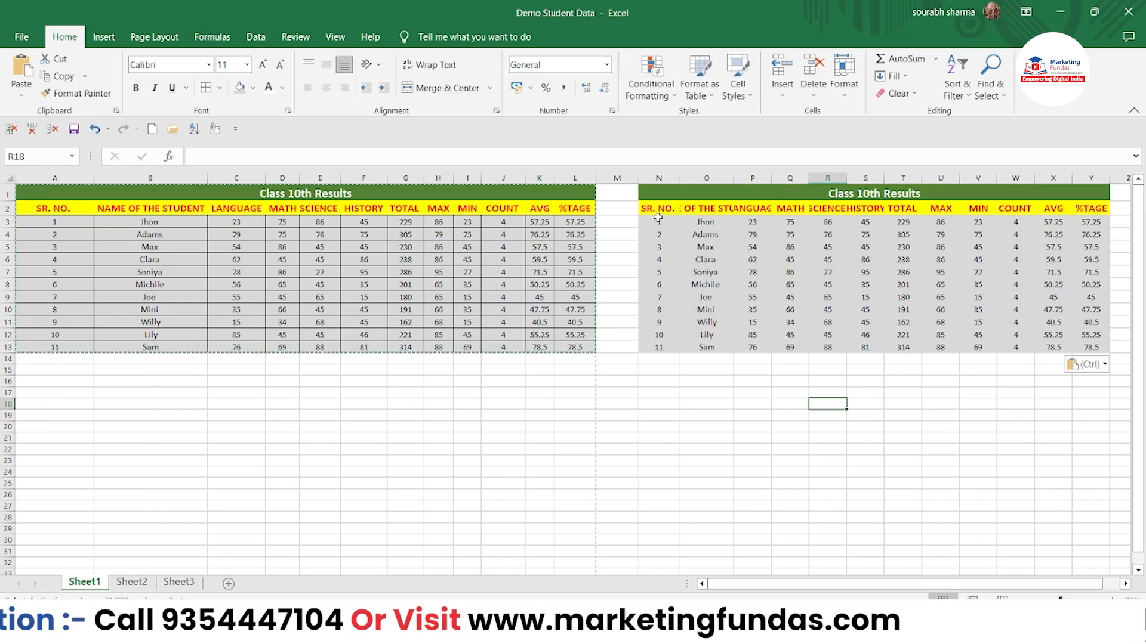
{"action": "key", "text": "ctrl+z"}
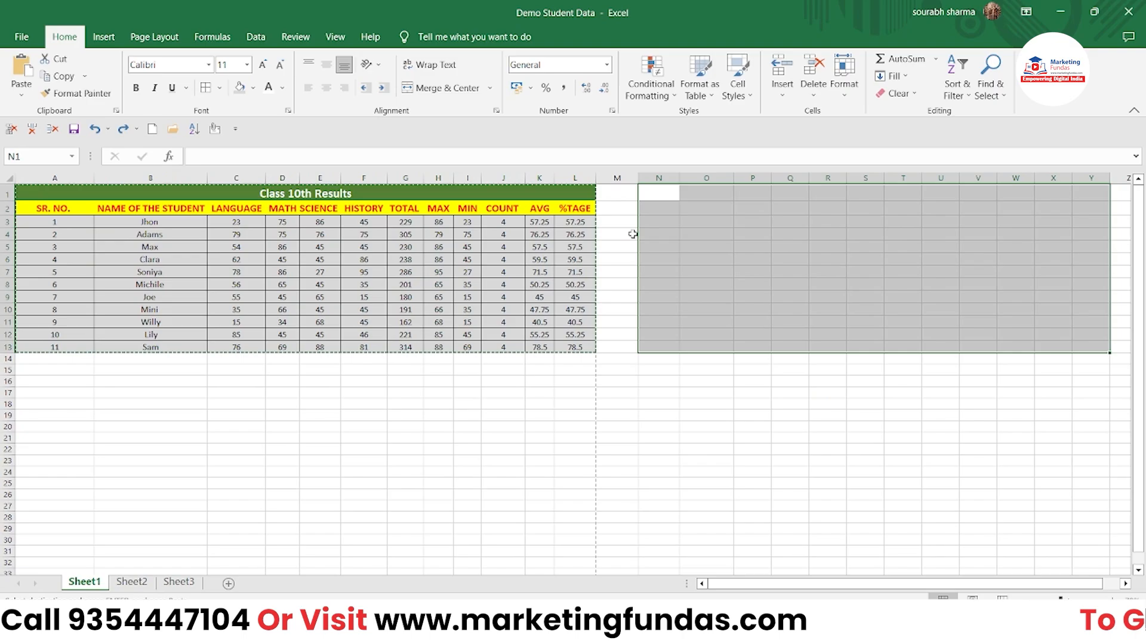
- Paste the copied results table at N1 with Keep Source Column Widths, and undo that paste
{"action": "left_click", "coordinate": [654, 190]}
{"action": "left_click", "coordinate": [17, 94]}
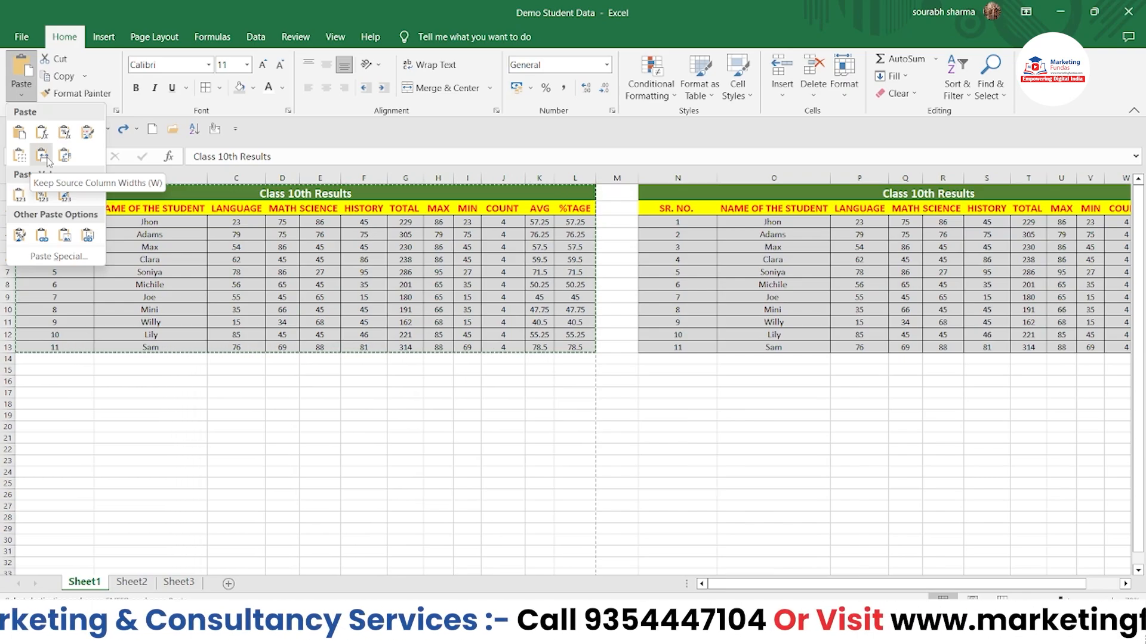
{"action": "left_click", "coordinate": [42, 156]}
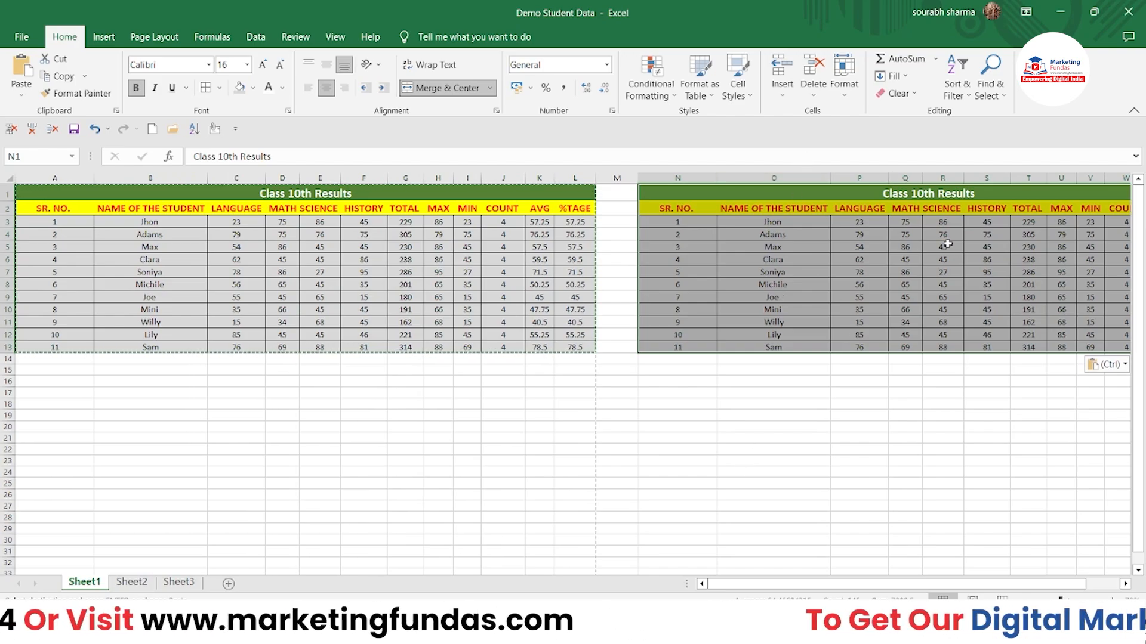
{"action": "key", "text": "ctrl+z"}
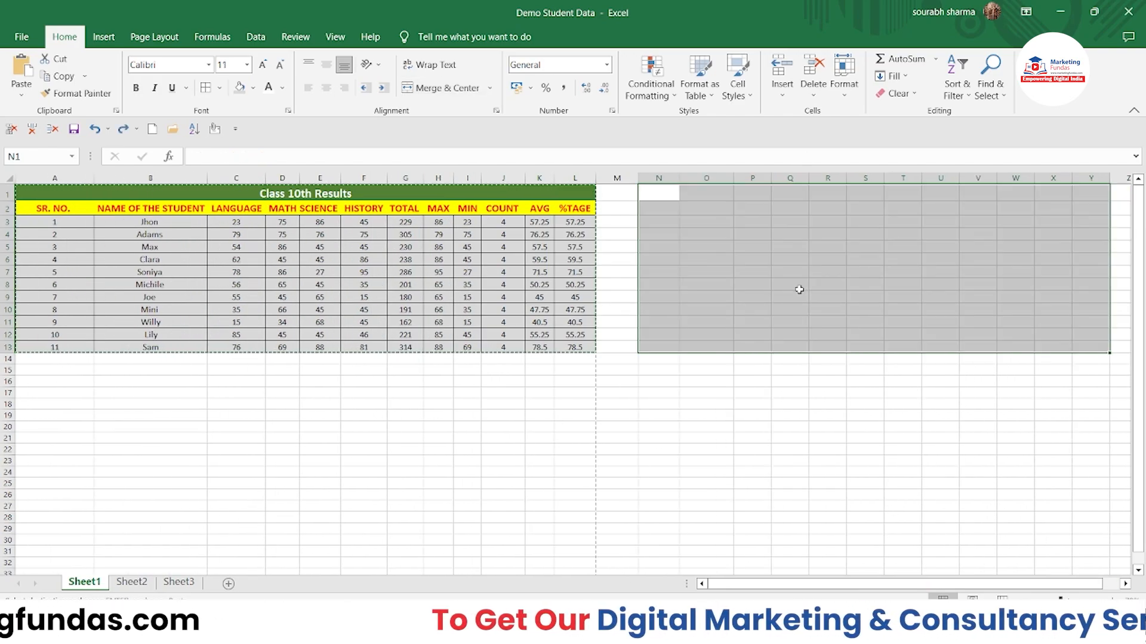
{"action": "key", "text": "ctrl+z"}
- Paste the copied results table at N1 with the Transpose option
{"action": "left_click", "coordinate": [657, 197]}
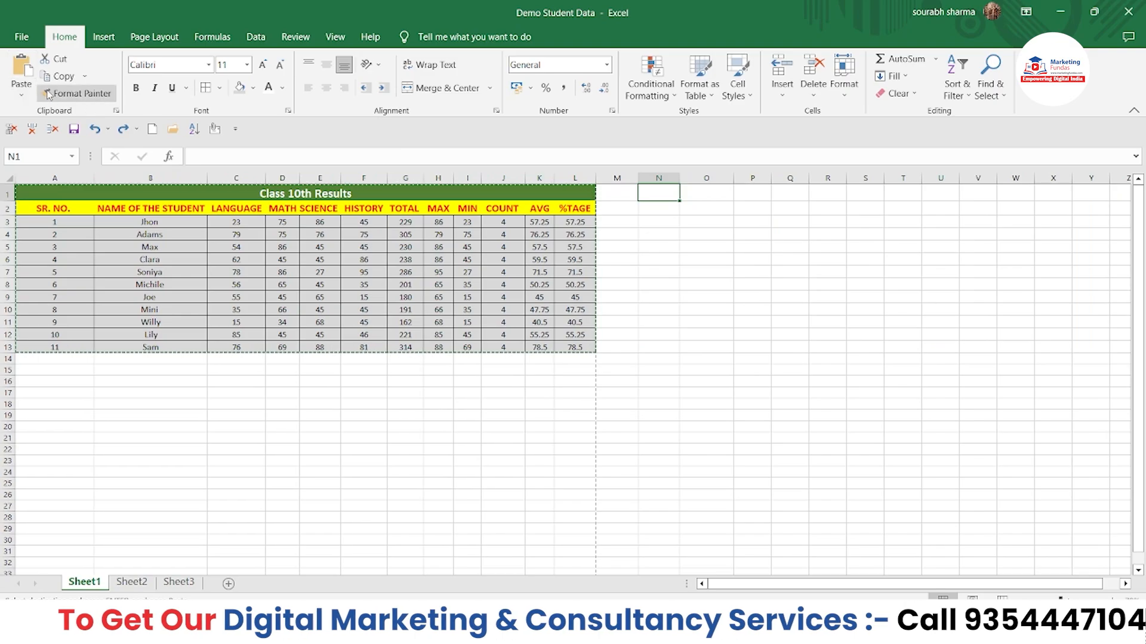
{"action": "left_click", "coordinate": [21, 90]}
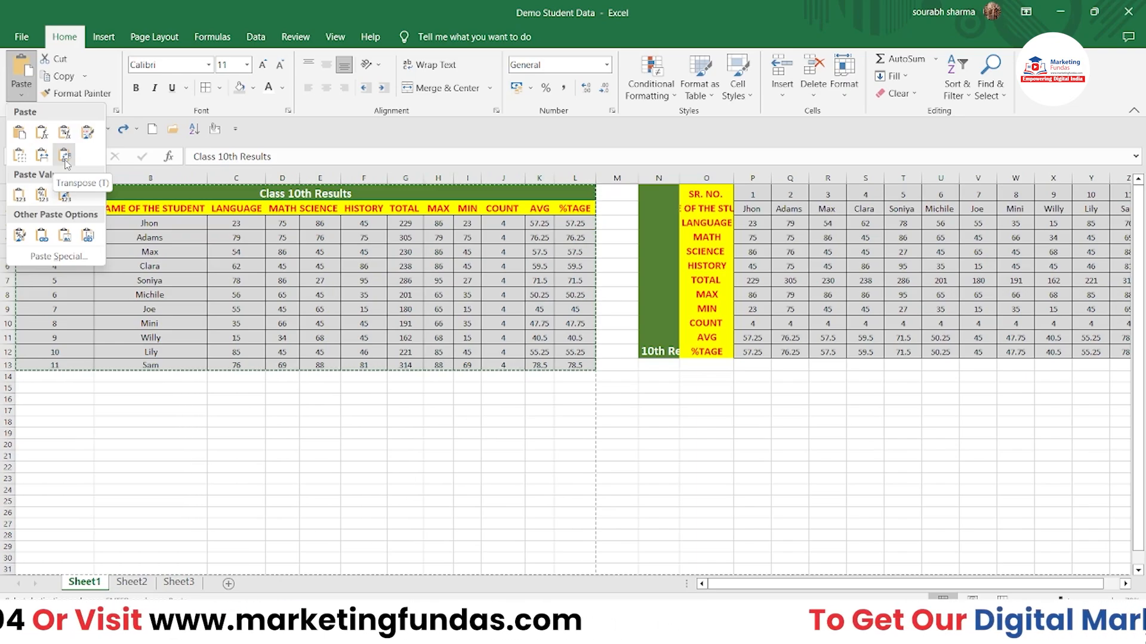
{"action": "left_click", "coordinate": [64, 157]}
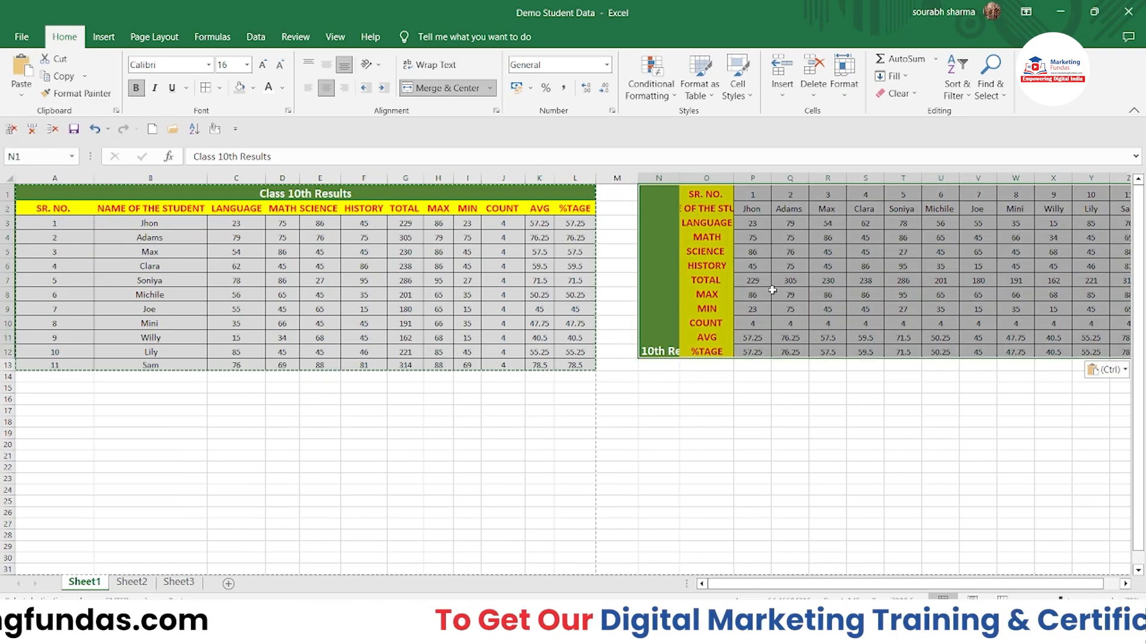
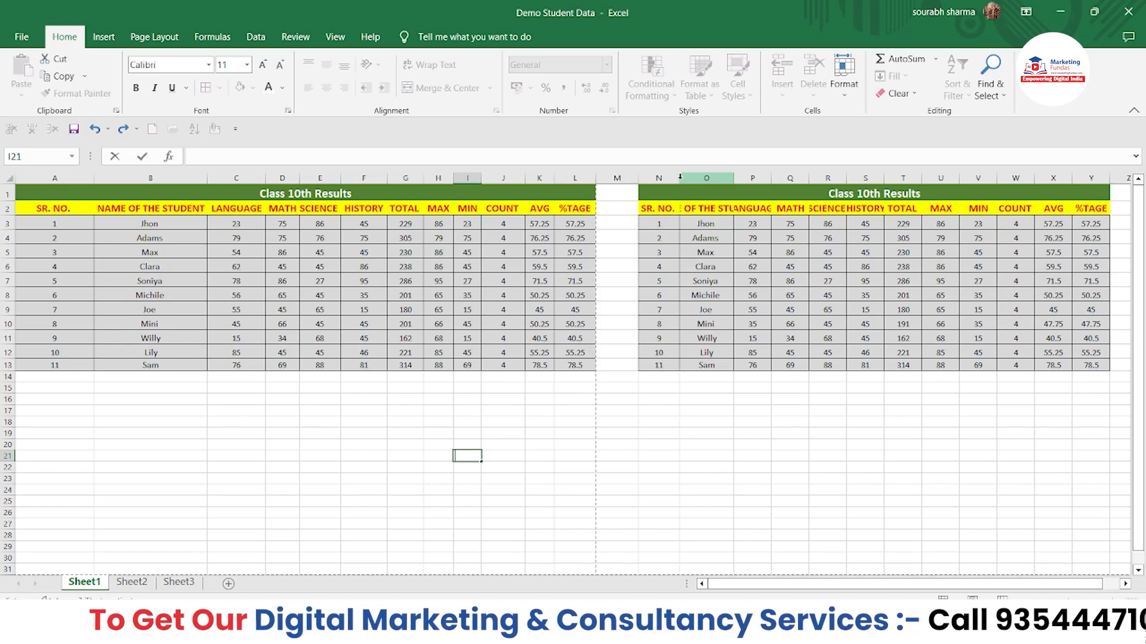
- Widen column O of the pasted copy so the student name heading fits
{"action": "mouse_move", "coordinate": [680, 178]}
{"action": "left_mouse_down"}
{"action": "mouse_move", "coordinate": [621, 178]}
{"action": "mouse_move", "coordinate": [782, 177]}
{"action": "mouse_move", "coordinate": [784, 189]}
{"action": "mouse_move", "coordinate": [800, 179]}
{"action": "left_mouse_up"}
{"action": "left_click", "coordinate": [818, 455]}
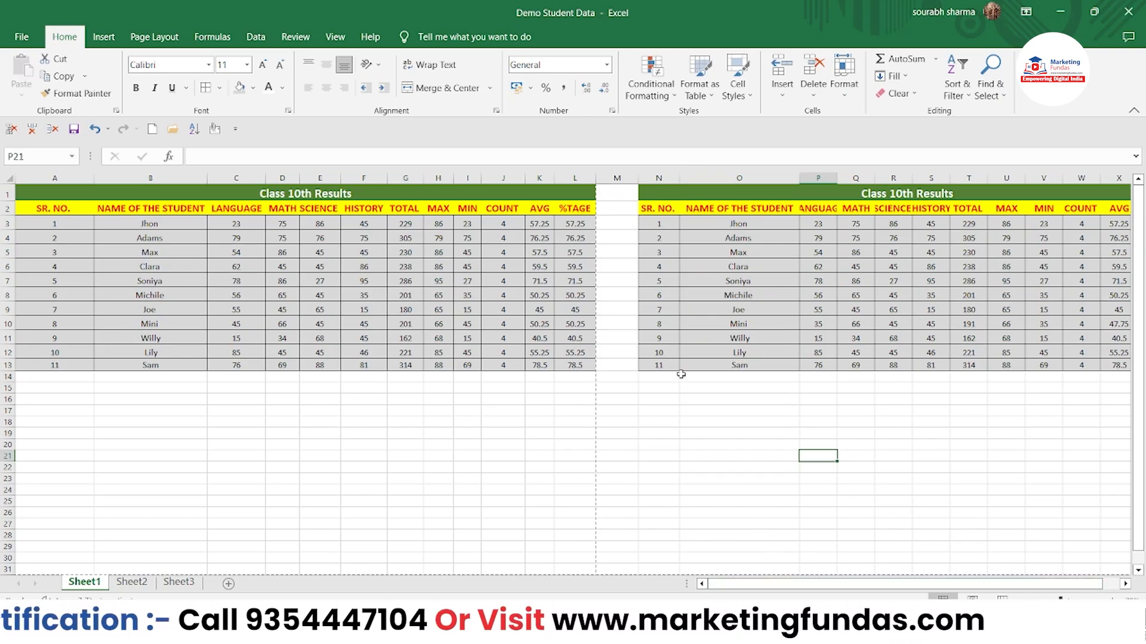
- Undo the recent pastes and edits back to the single original results table without grey fill or borders
{"action": "key", "text": "ctrl+z"}
{"action": "key", "text": "ctrl+z"}
{"action": "key", "text": "ctrl+z"}
{"action": "key", "text": "ctrl+z"}
{"action": "key", "text": "ctrl+z"}
{"action": "key", "text": "ctrl+z"}
{"action": "key", "text": "ctrl+z"}
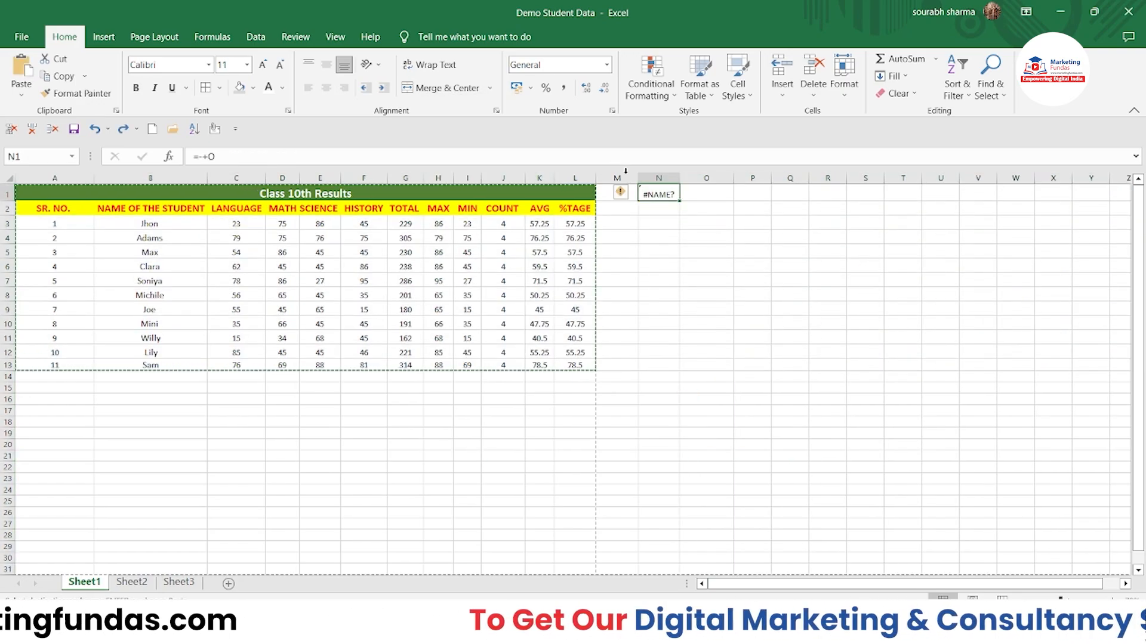
{"action": "key", "text": "ctrl+z"}
- Copy the results table A1:L13 and paste only its formatting at O1, and undo that paste
{"action": "left_click_drag", "start_coordinate": [476, 194], "coordinate": [476, 365]}
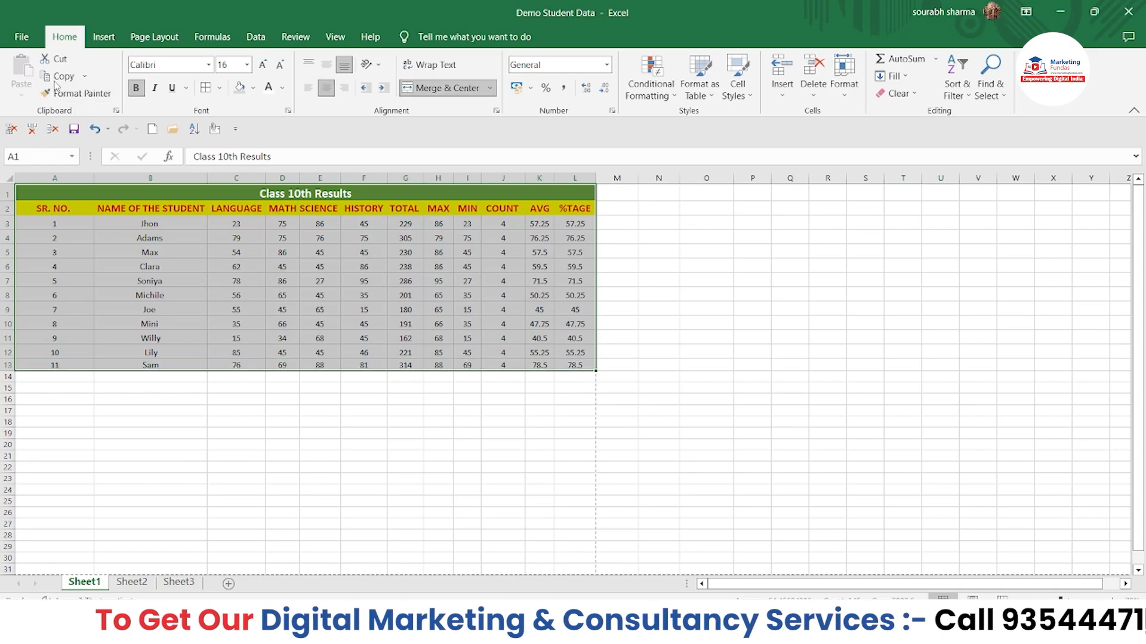
{"action": "left_click", "coordinate": [60, 76]}
{"action": "left_click", "coordinate": [21, 95]}
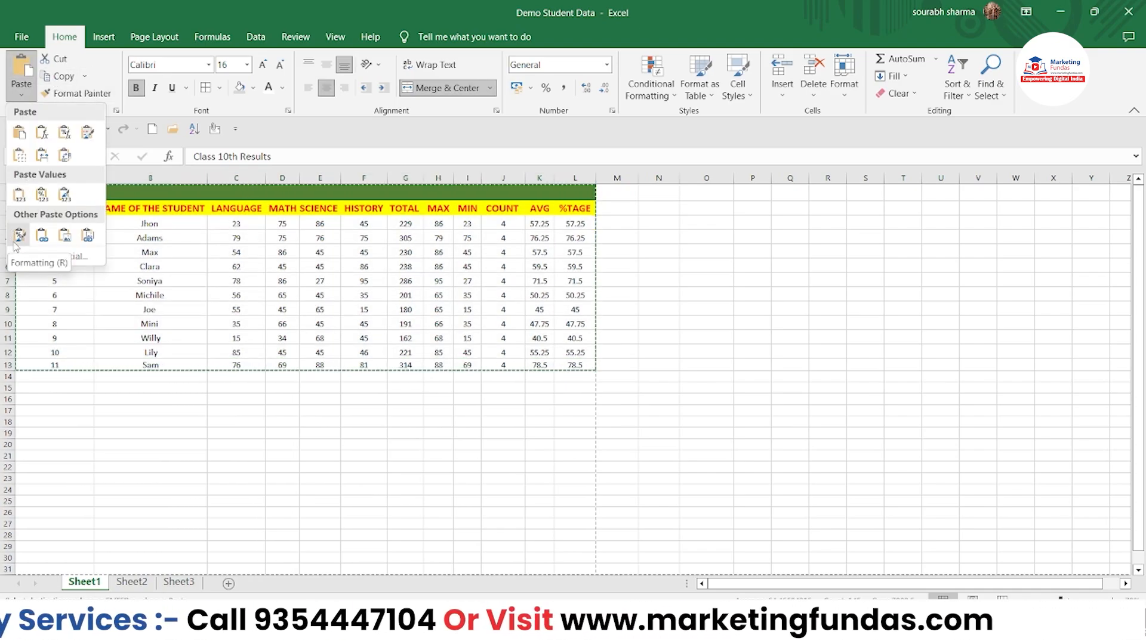
{"action": "left_click", "coordinate": [27, 236]}
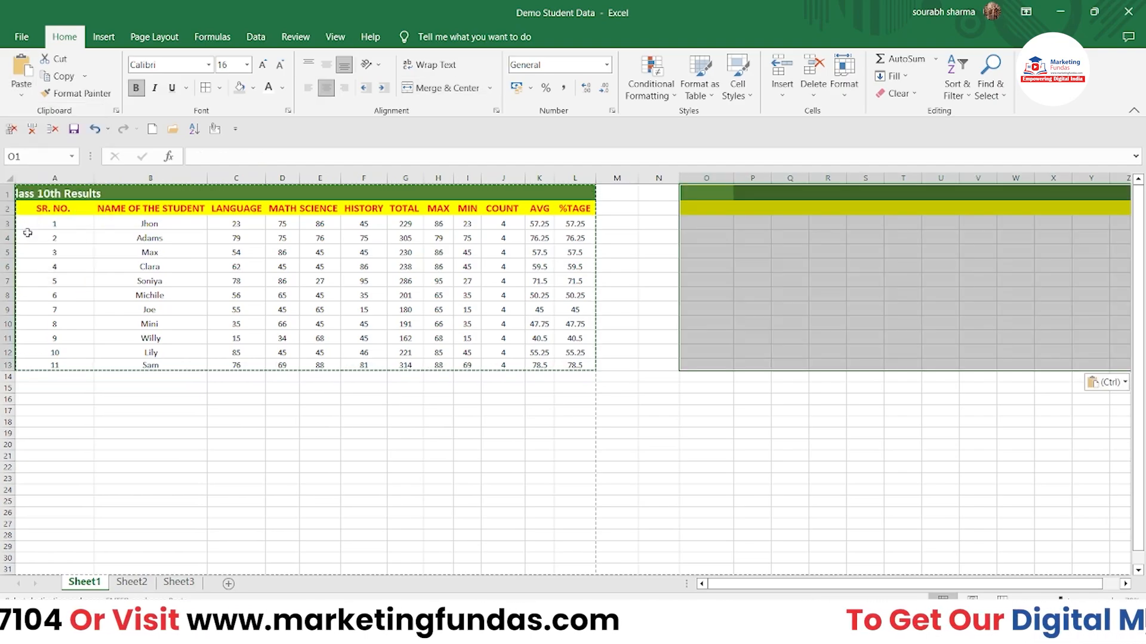
{"action": "left_click", "coordinate": [823, 443]}
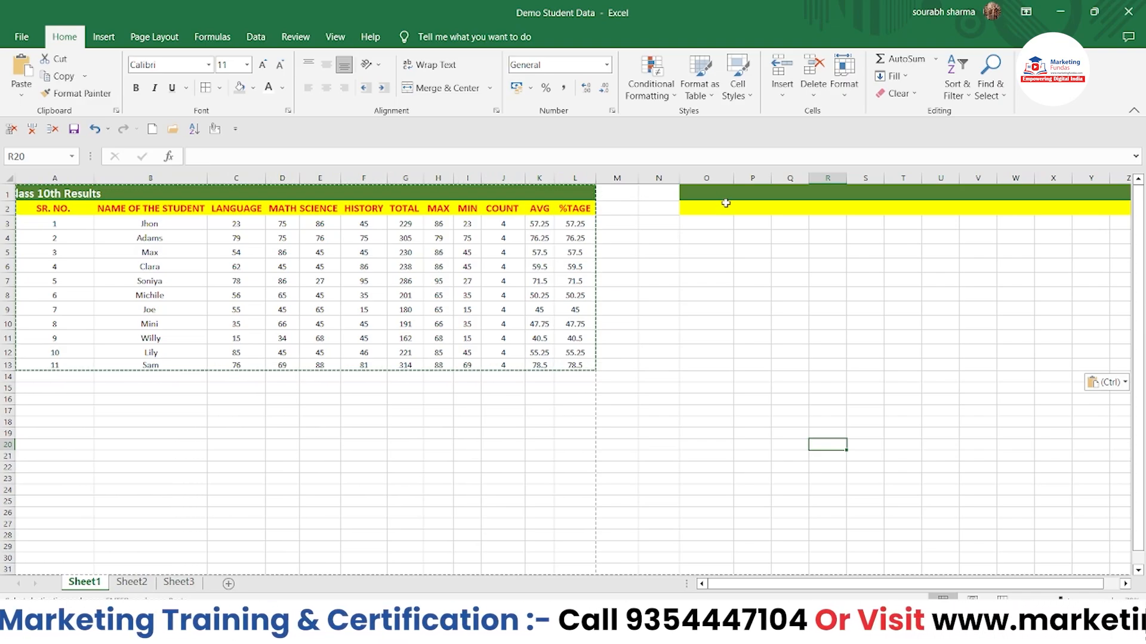
{"action": "key", "text": "ctrl+z"}
- Merge and center the title Class 10th Results across A1:L1
{"action": "left_click", "coordinate": [664, 197]}
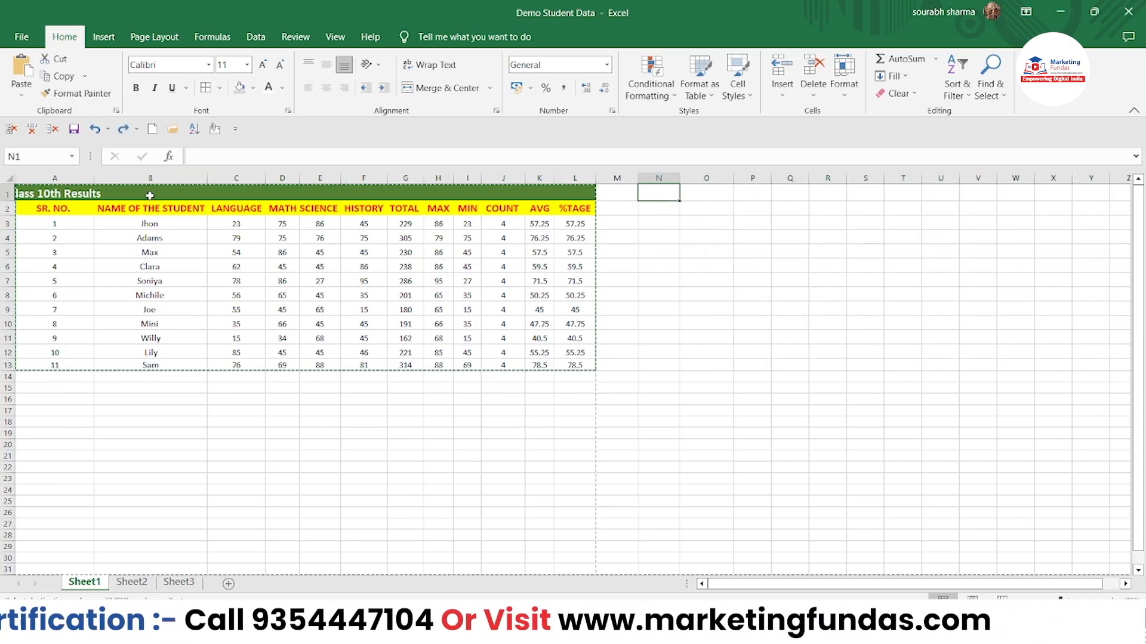
{"action": "left_click", "coordinate": [41, 194]}
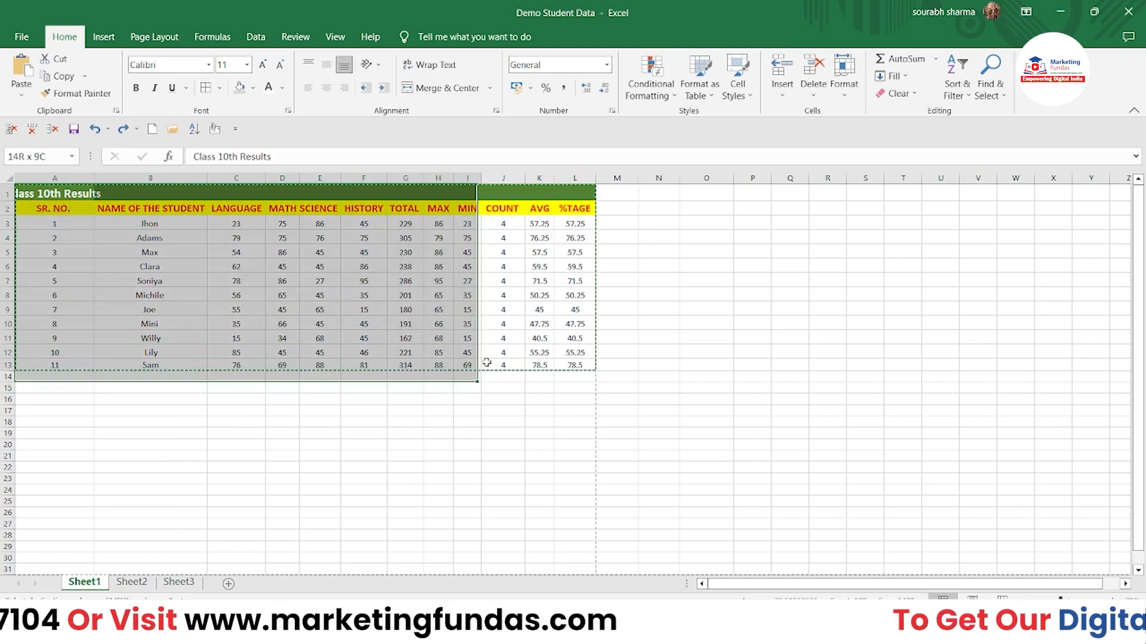
{"action": "left_click", "coordinate": [250, 488]}
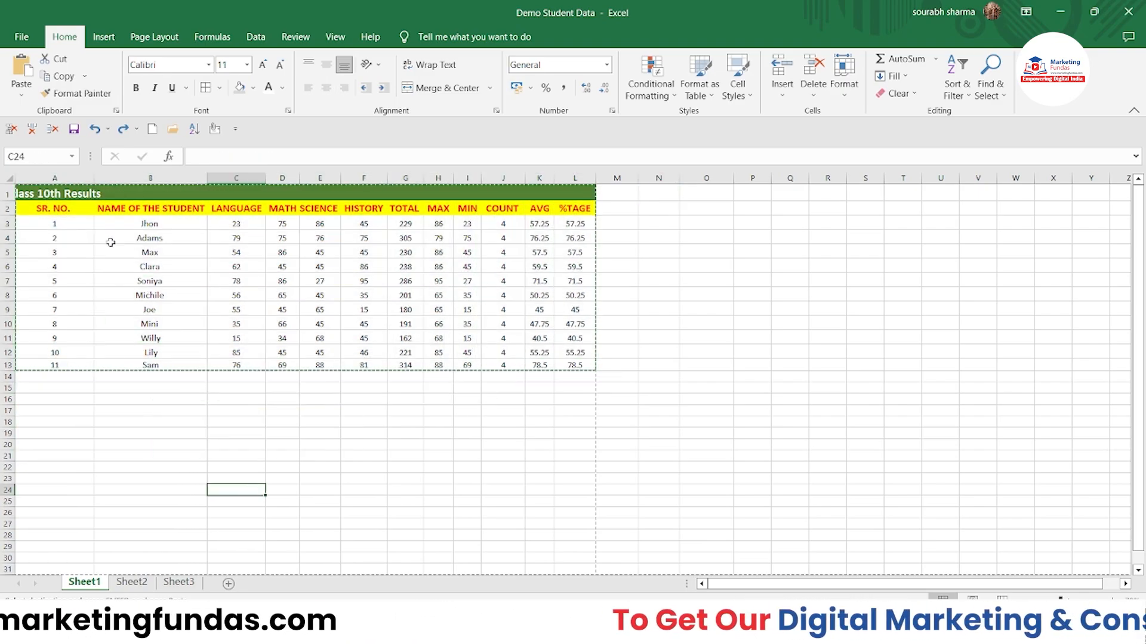
{"action": "left_click", "coordinate": [70, 196]}
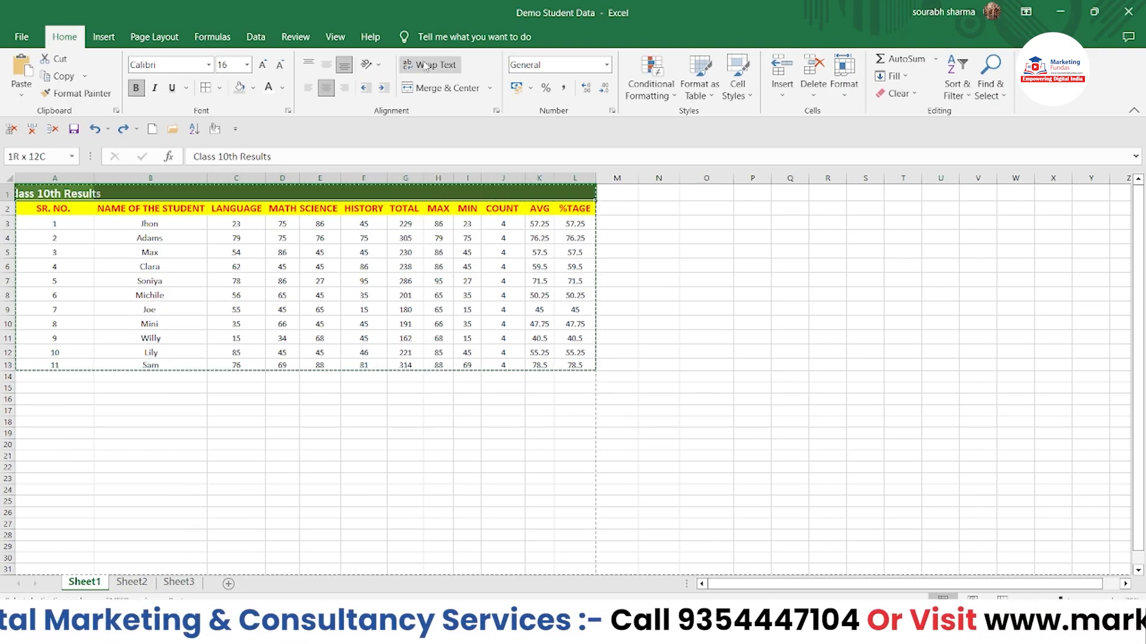
{"action": "left_click", "coordinate": [440, 87]}
{"action": "left_click", "coordinate": [268, 443]}
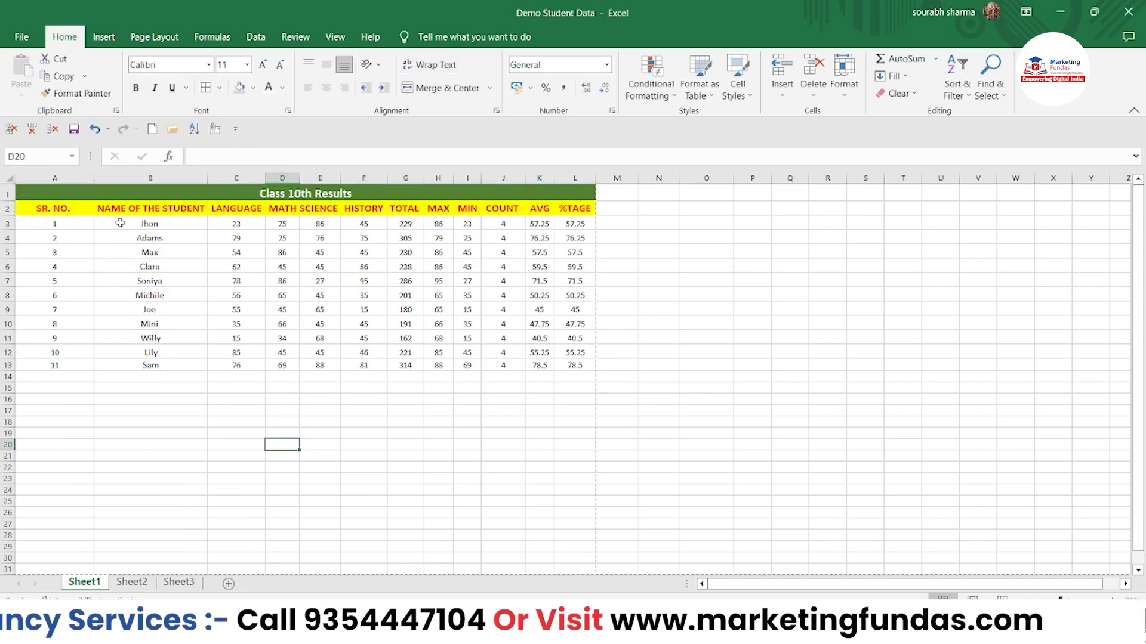
- Copy the results table A1:L13 and paste it at O1 with the Paste Link option
{"action": "left_click_drag", "start_coordinate": [67, 192], "coordinate": [391, 304]}
{"action": "left_click_drag", "start_coordinate": [434, 363], "coordinate": [434, 362]}
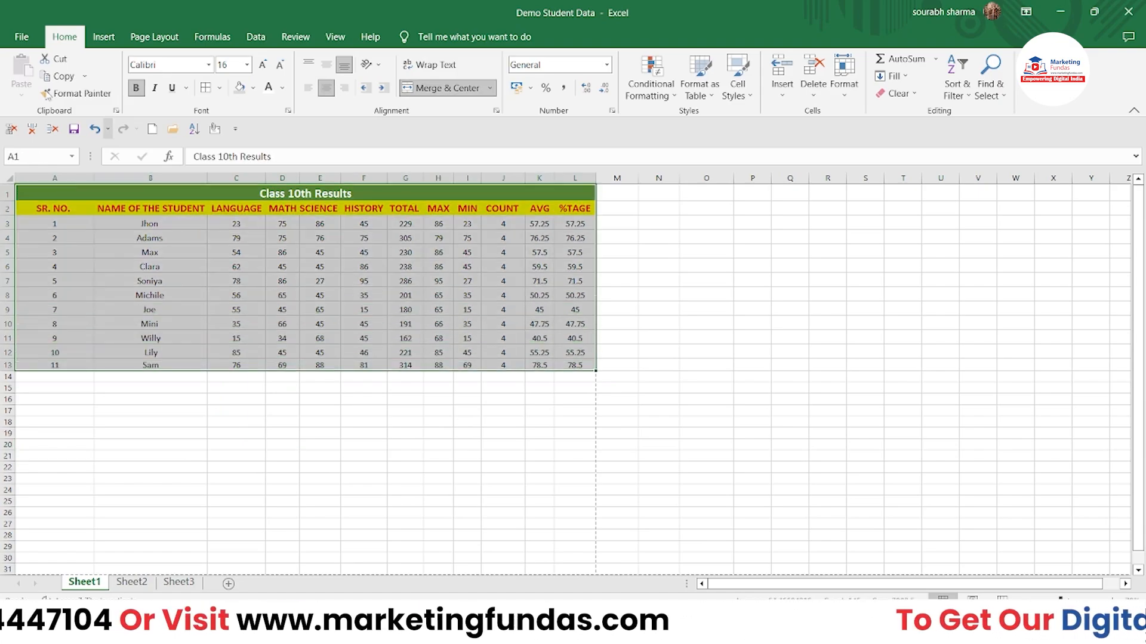
{"action": "left_click", "coordinate": [60, 76]}
{"action": "left_click", "coordinate": [24, 94]}
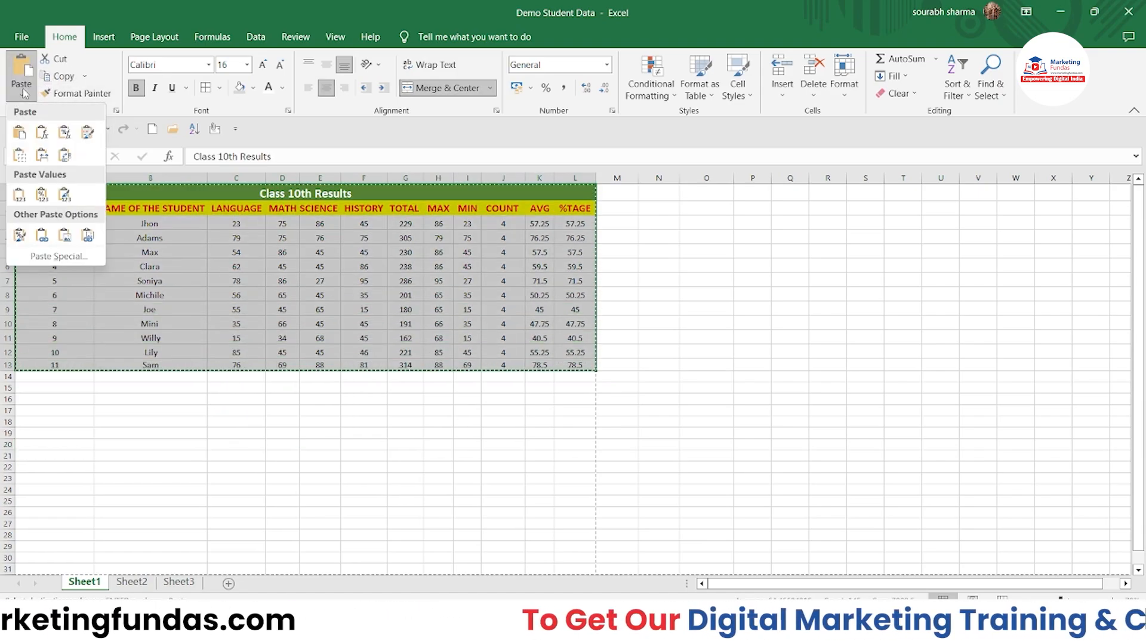
{"action": "left_click", "coordinate": [691, 187]}
{"action": "left_click", "coordinate": [17, 94]}
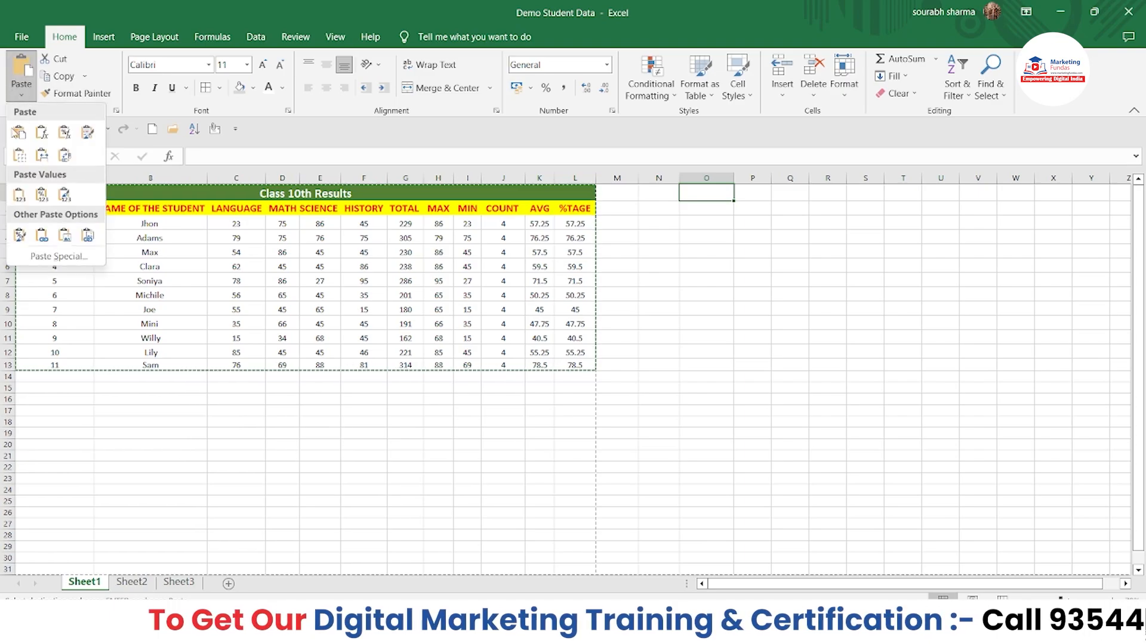
{"action": "left_click", "coordinate": [42, 235]}
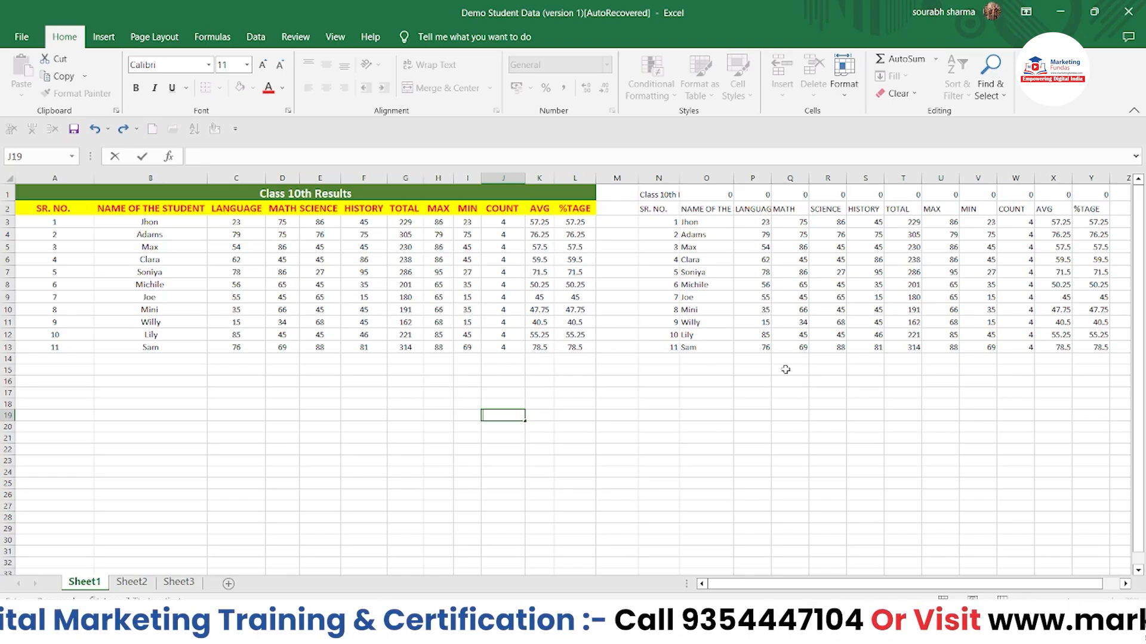
- Test the linked copy by setting the original table's Language marks to 87 in C13 and 57 in C3
{"action": "left_click", "coordinate": [240, 349]}
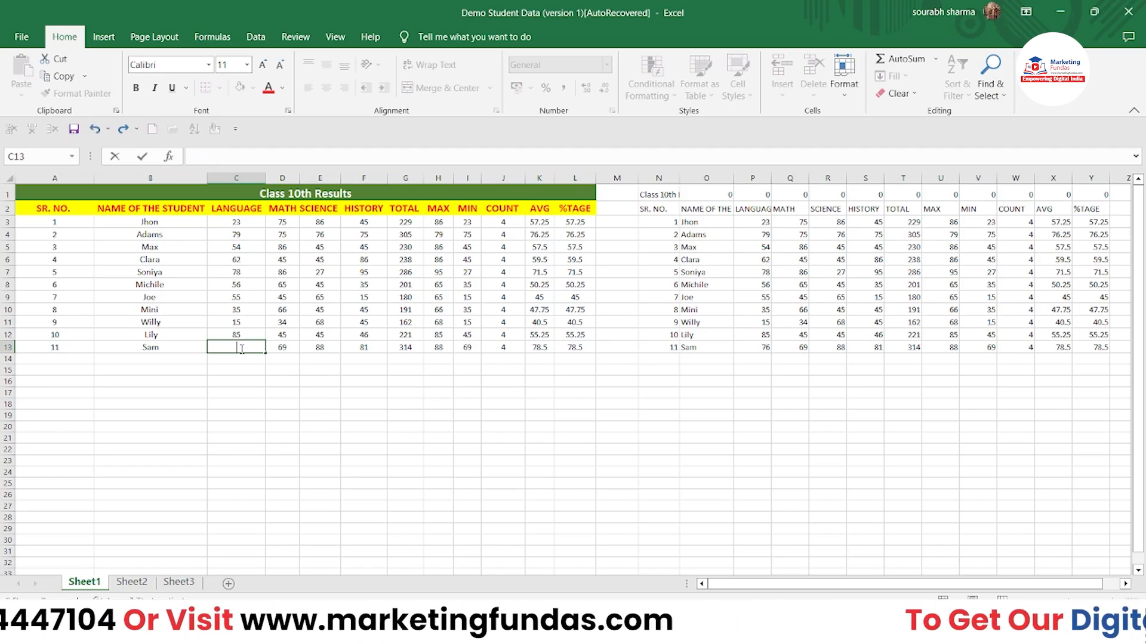
{"action": "left_click", "coordinate": [378, 416]}
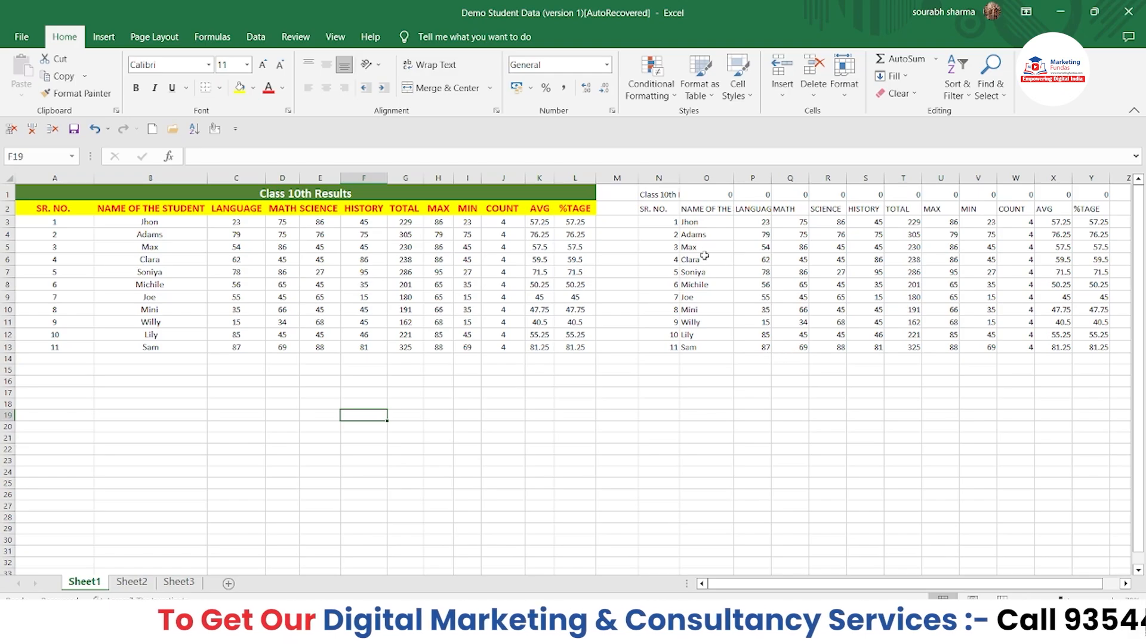
{"action": "double_click", "coordinate": [243, 227]}
{"action": "left_click", "coordinate": [243, 226]}
{"action": "key", "text": "BackSpace"}
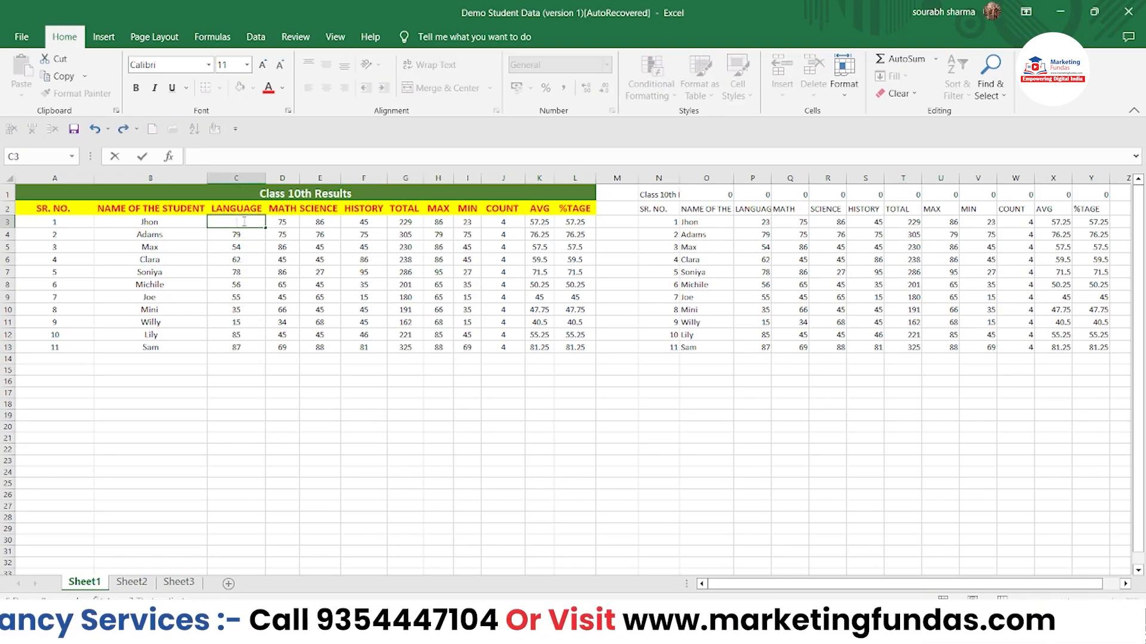
{"action": "type", "text": "57"}
{"action": "left_click", "coordinate": [636, 460]}
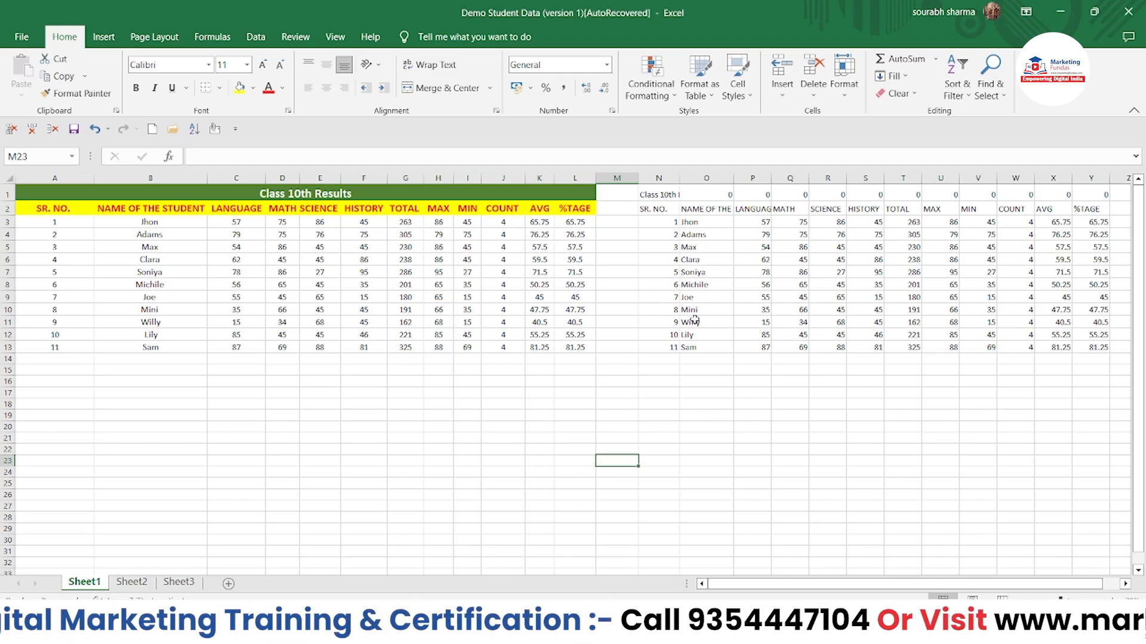
- Clear all contents and formatting from the table copy in N1:Y13
{"action": "left_click_drag", "start_coordinate": [659, 196], "coordinate": [1104, 348]}
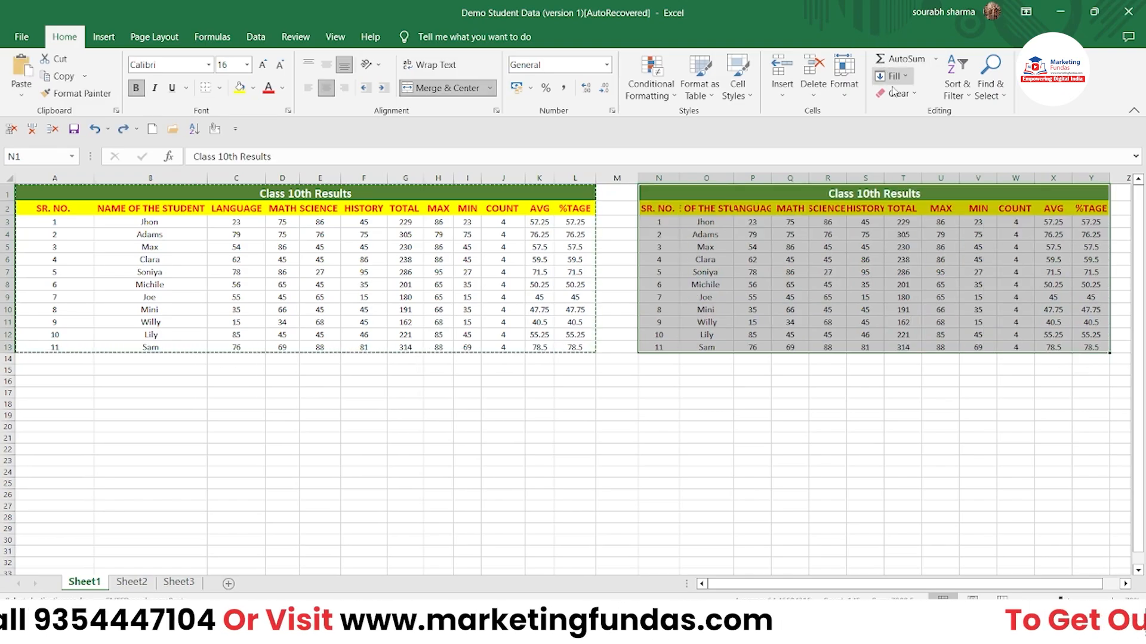
{"action": "left_click", "coordinate": [897, 94]}
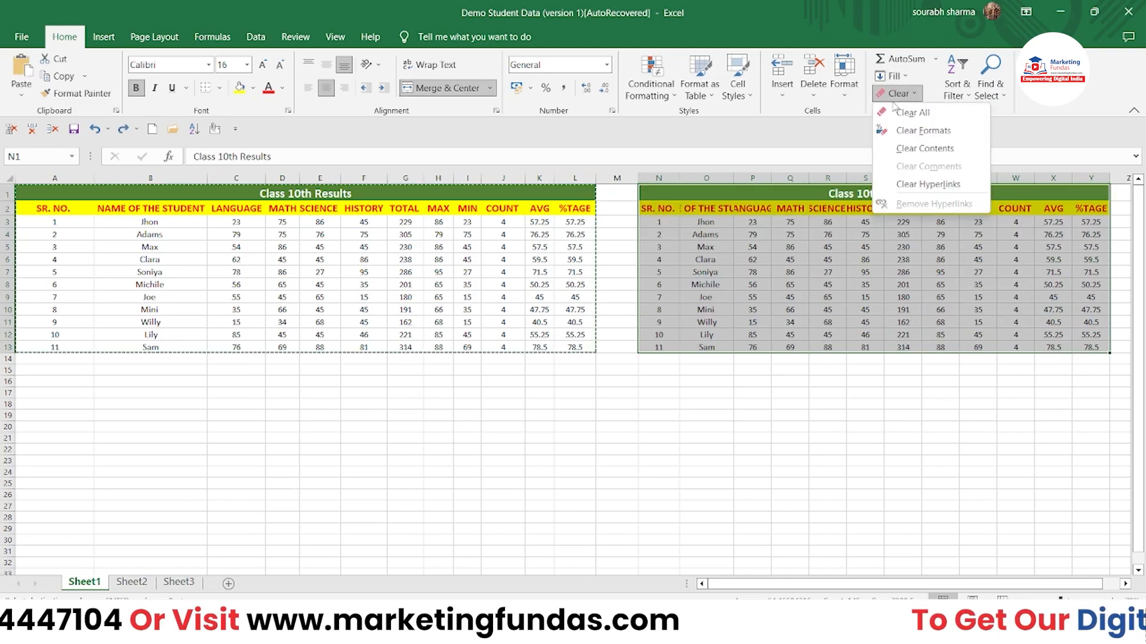
{"action": "left_click", "coordinate": [897, 111]}
{"action": "left_click", "coordinate": [704, 424]}
- Copy the results table A1:L13, paste it at O1 as a picture, and move the picture below the original table
{"action": "left_click_drag", "start_coordinate": [30, 194], "coordinate": [445, 351]}
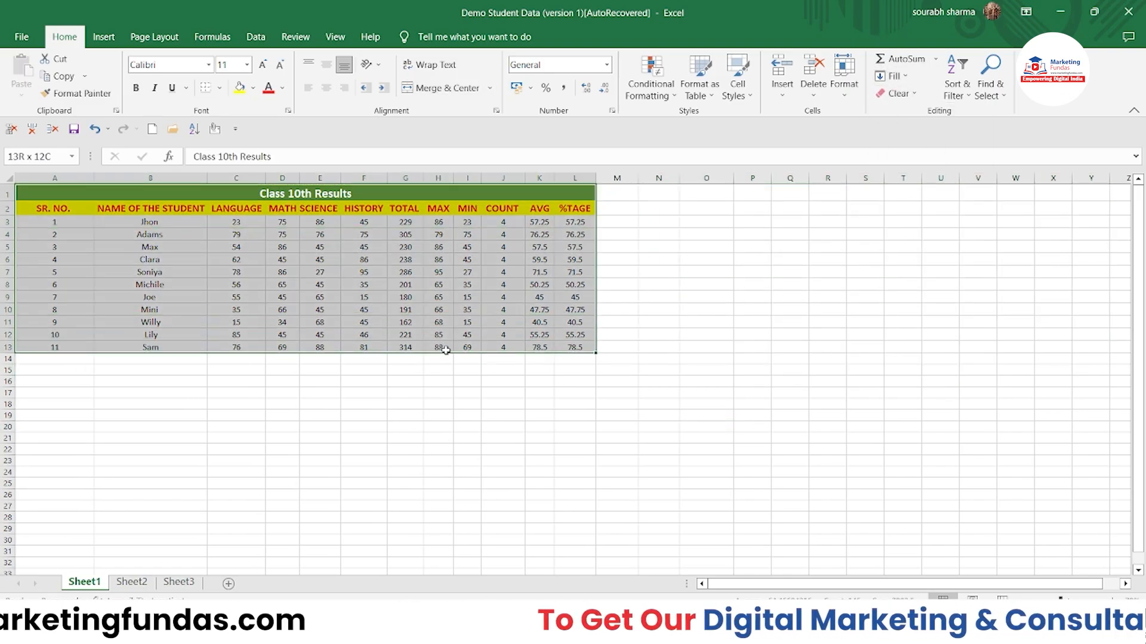
{"action": "key", "text": "ctrl+c"}
{"action": "left_click", "coordinate": [21, 95]}
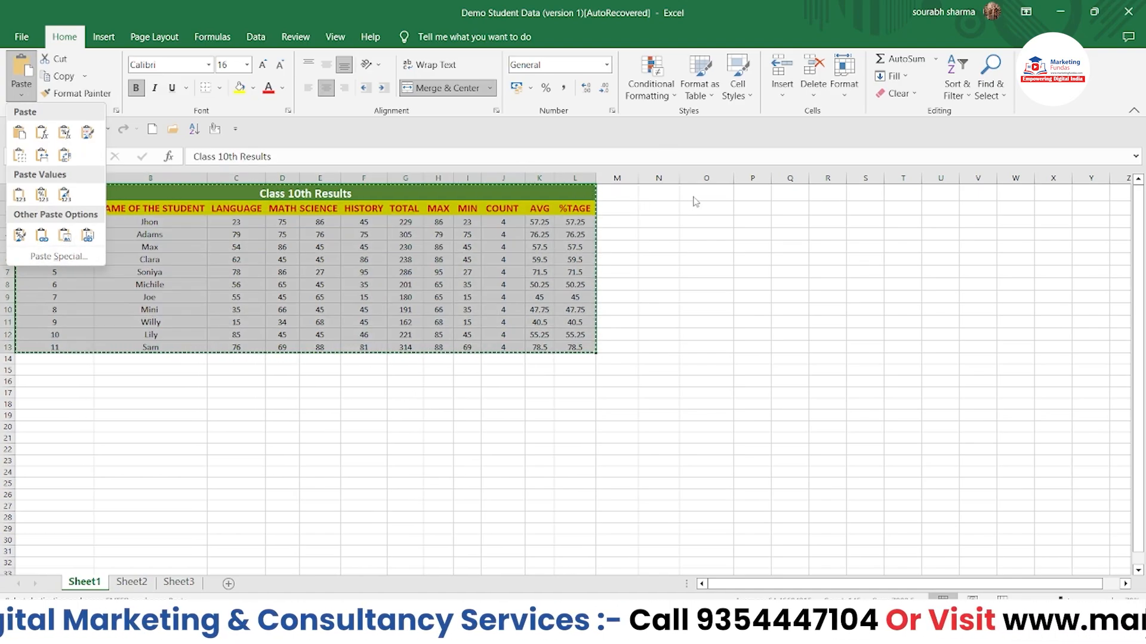
{"action": "left_click", "coordinate": [692, 197]}
{"action": "left_click", "coordinate": [21, 94]}
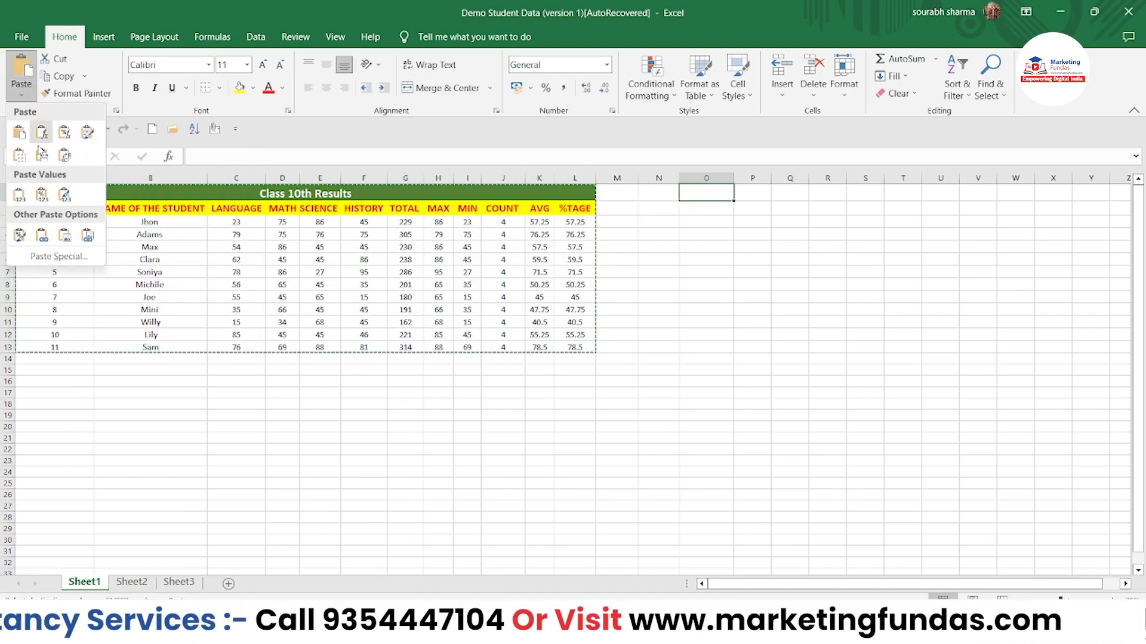
{"action": "left_click", "coordinate": [66, 235]}
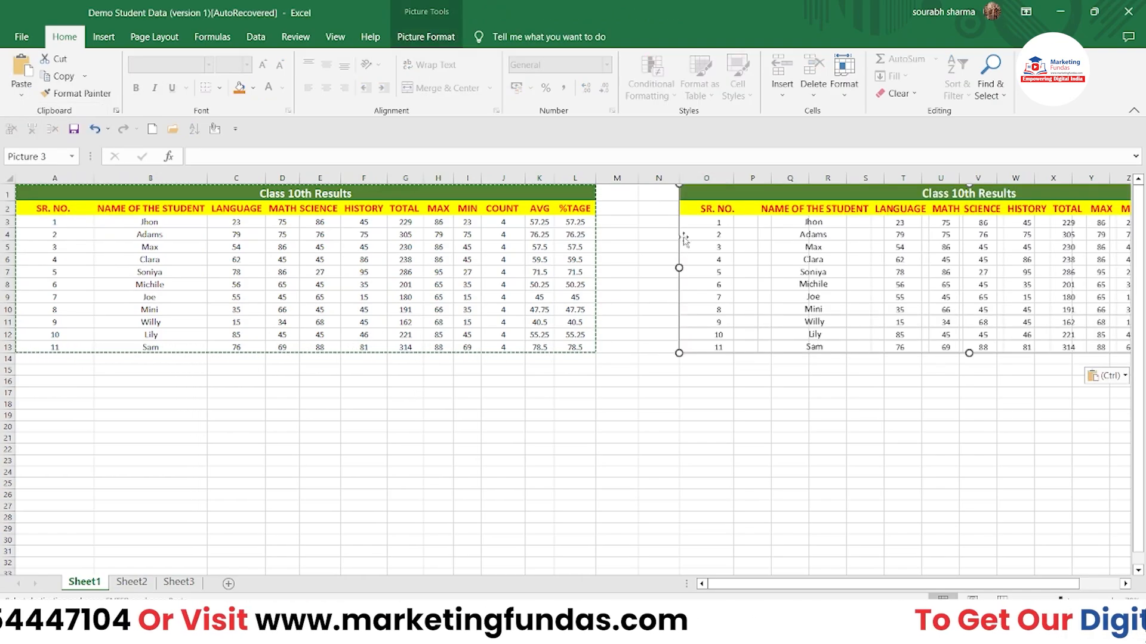
{"action": "left_click_drag", "start_coordinate": [832, 267], "coordinate": [482, 451]}
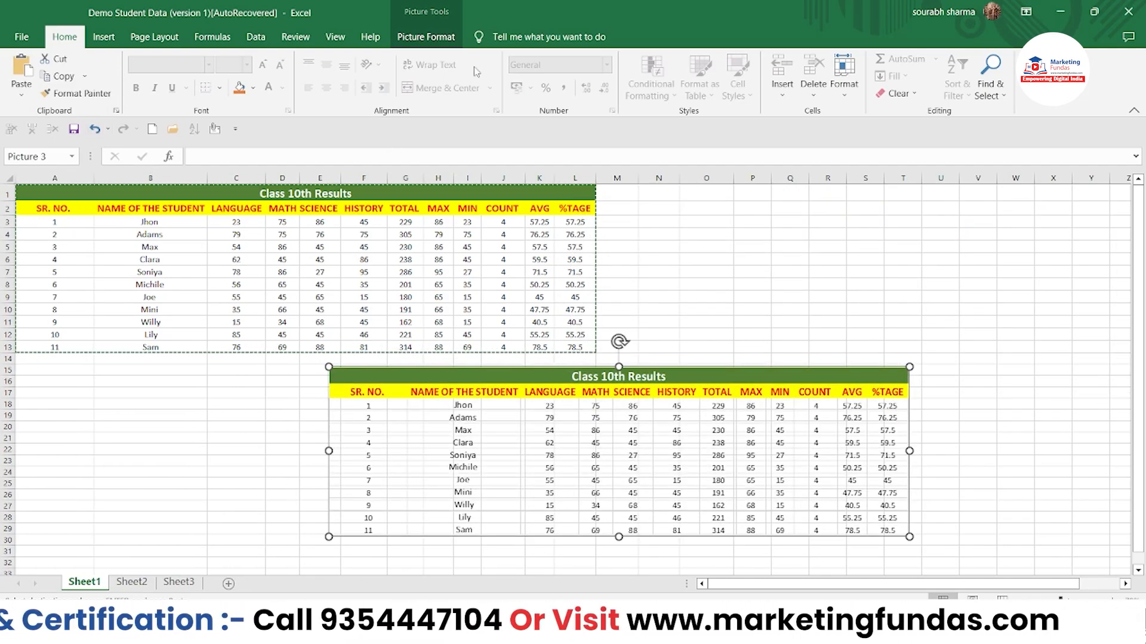
- Apply a perspective picture style with a reflection to the pasted picture of the results table
{"action": "left_click", "coordinate": [424, 37]}
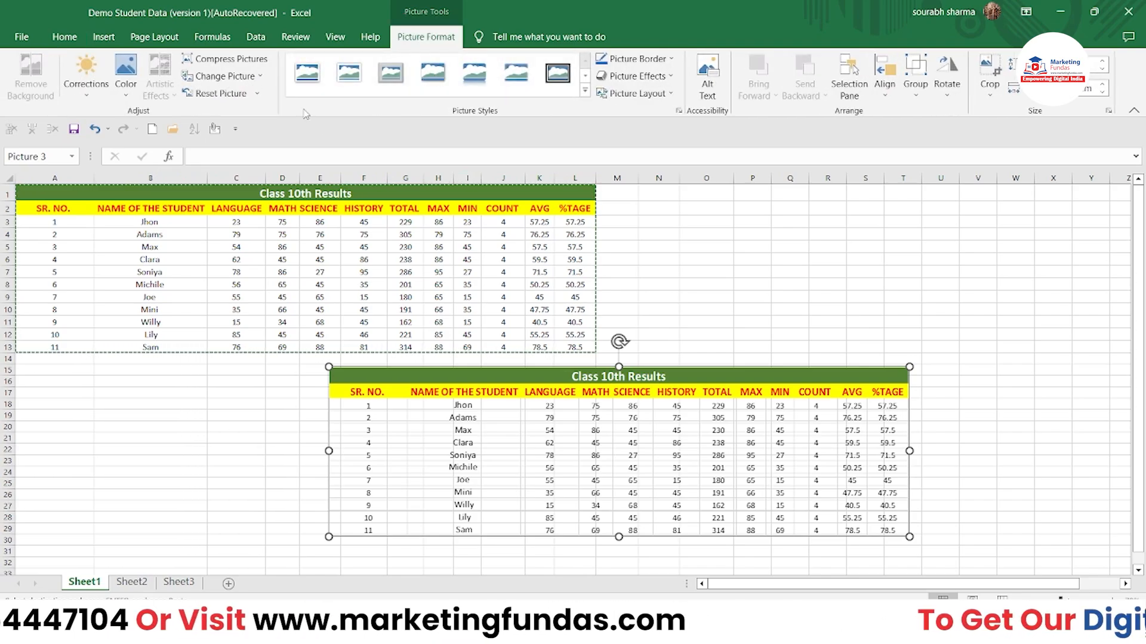
{"action": "left_click", "coordinate": [585, 78]}
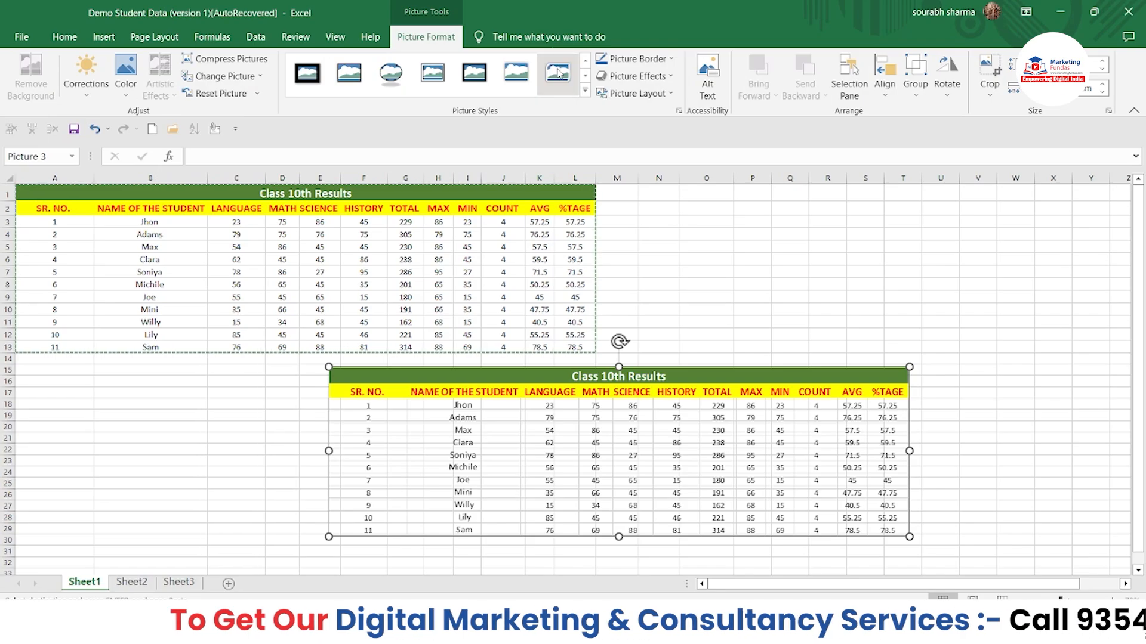
{"action": "left_click", "coordinate": [586, 91]}
{"action": "left_click", "coordinate": [516, 192]}
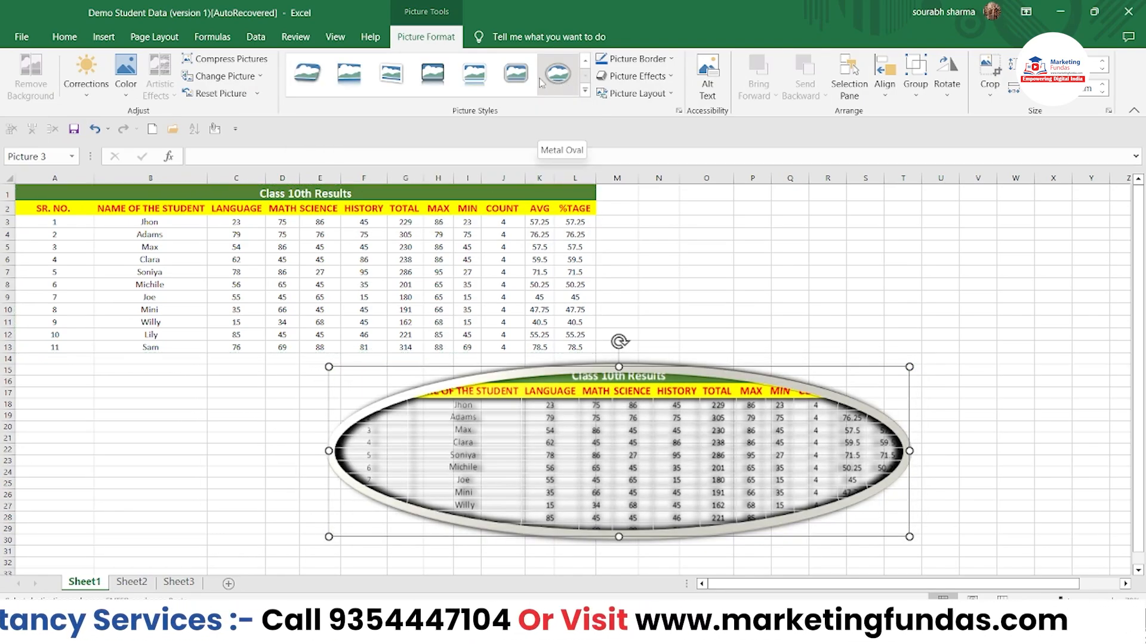
{"action": "left_click", "coordinate": [353, 85]}
{"action": "left_click", "coordinate": [148, 487]}
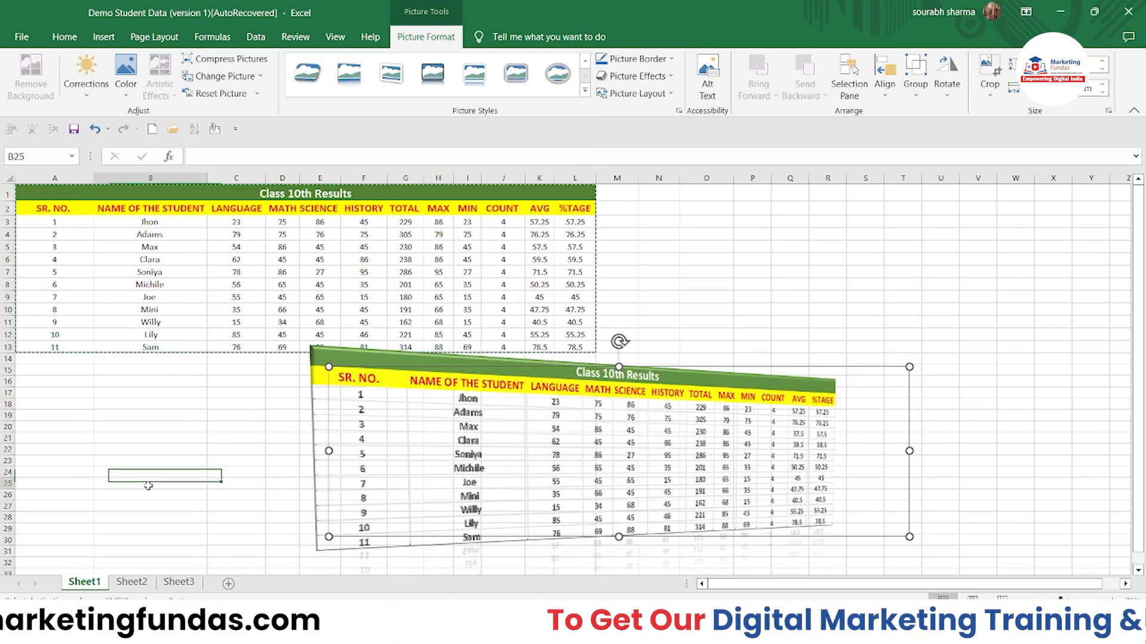
- Delete the styled table picture and paste the copied table A1:L13 at N1 as a linked picture
{"action": "left_click", "coordinate": [486, 454]}
{"action": "key", "text": "Delete"}
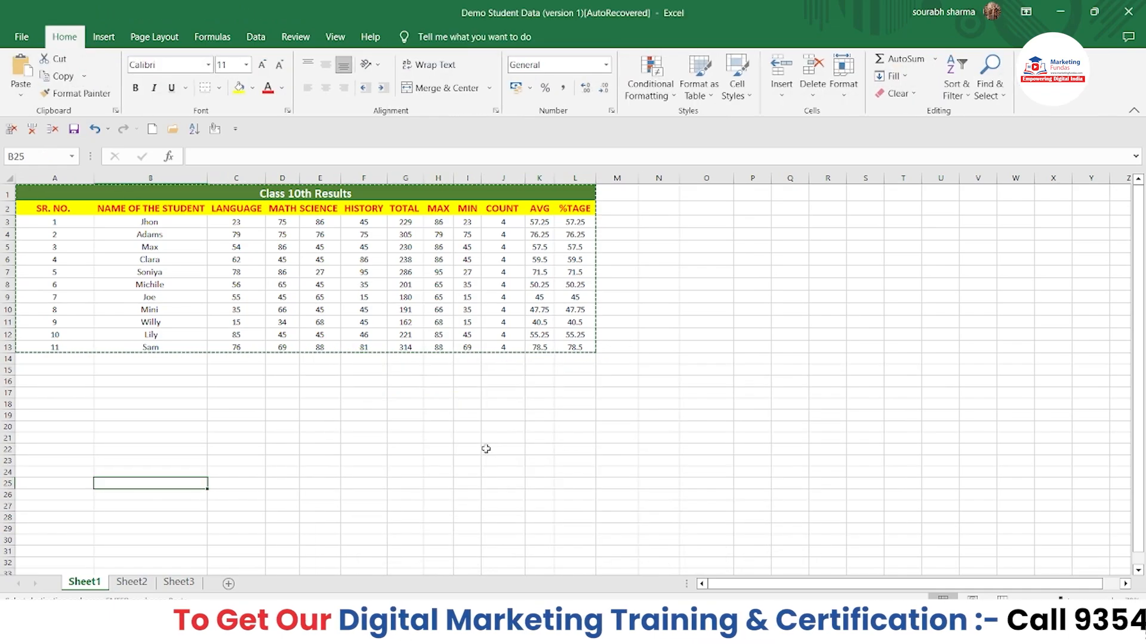
{"action": "left_click", "coordinate": [663, 196]}
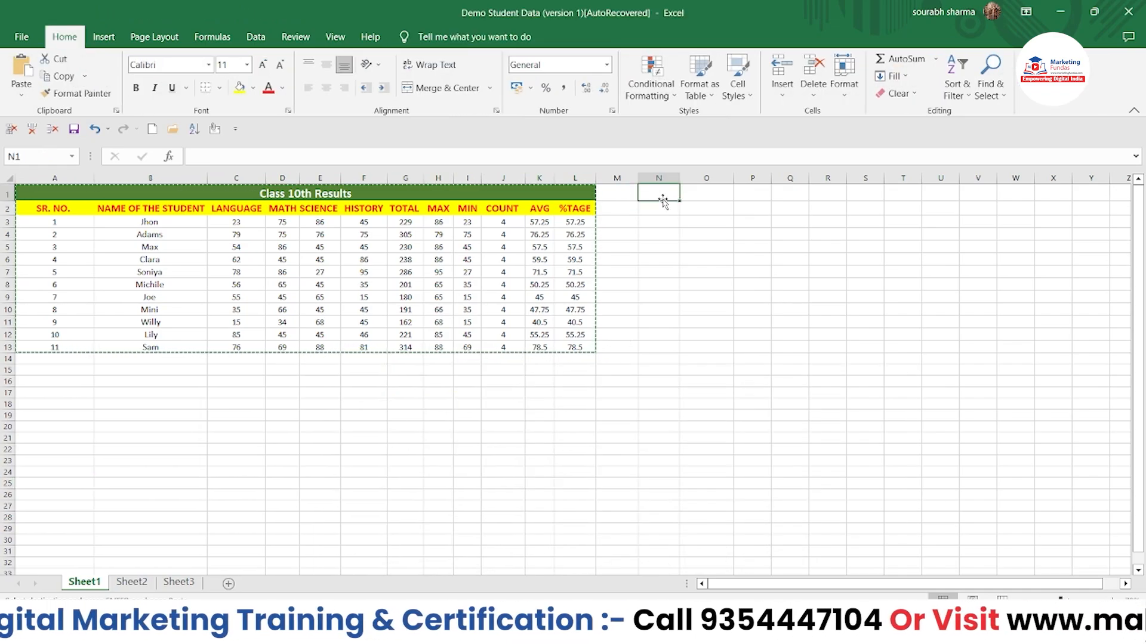
{"action": "left_click", "coordinate": [19, 90]}
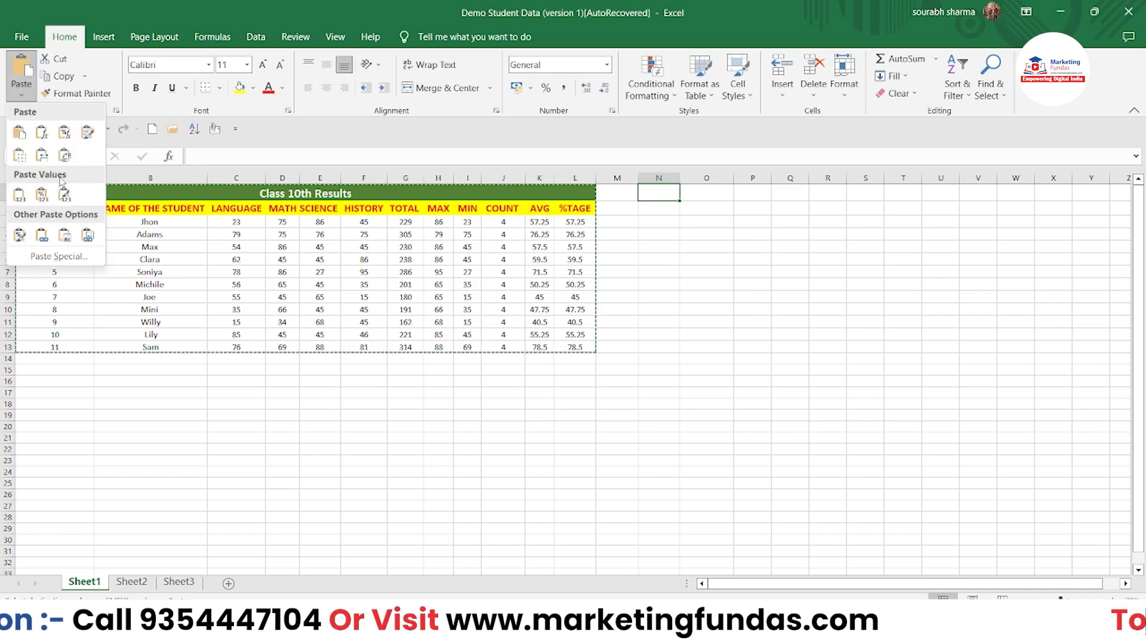
{"action": "left_click", "coordinate": [87, 236]}
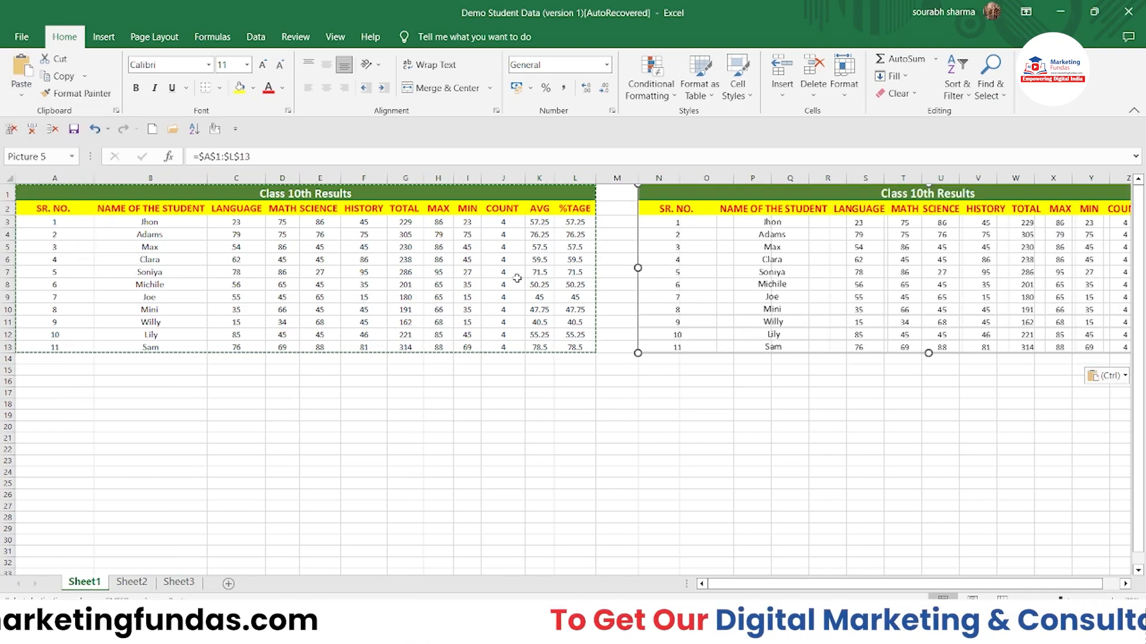
- Move the linked picture slightly toward column M and test its link by setting the Language mark in C13 to 97
{"action": "left_click_drag", "start_coordinate": [879, 195], "coordinate": [852, 201]}
{"action": "left_click", "coordinate": [244, 351]}
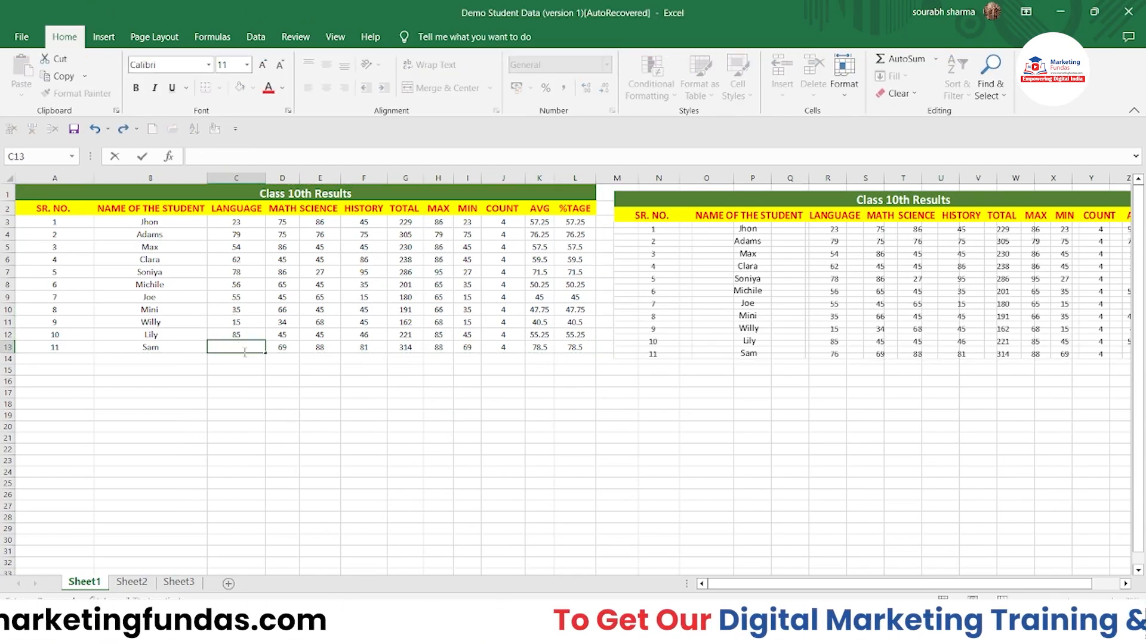
{"action": "key", "text": "Return"}
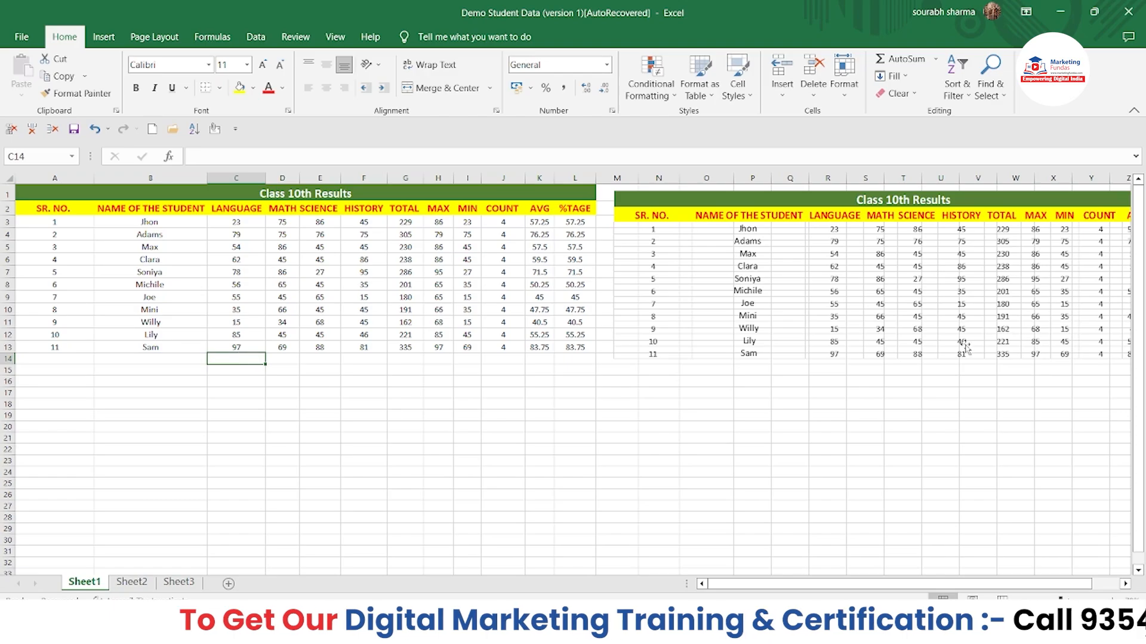
- Apply a white bevelled picture style with a reflection to the linked picture and move its upper-left corner to about N2
{"action": "left_click", "coordinate": [815, 200]}
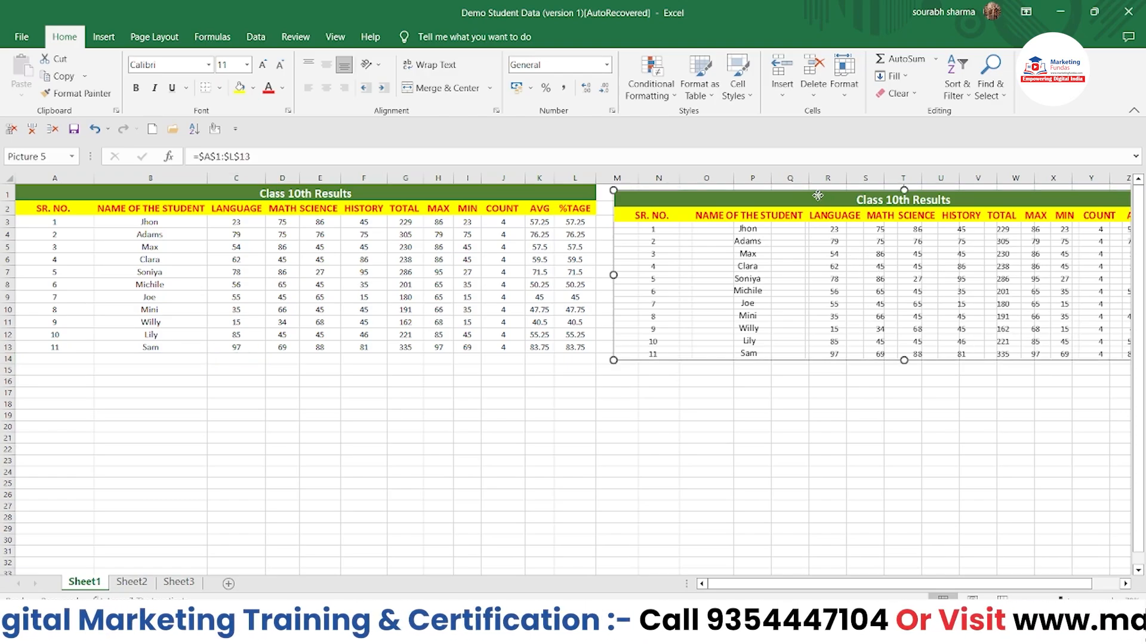
{"action": "left_click", "coordinate": [426, 37]}
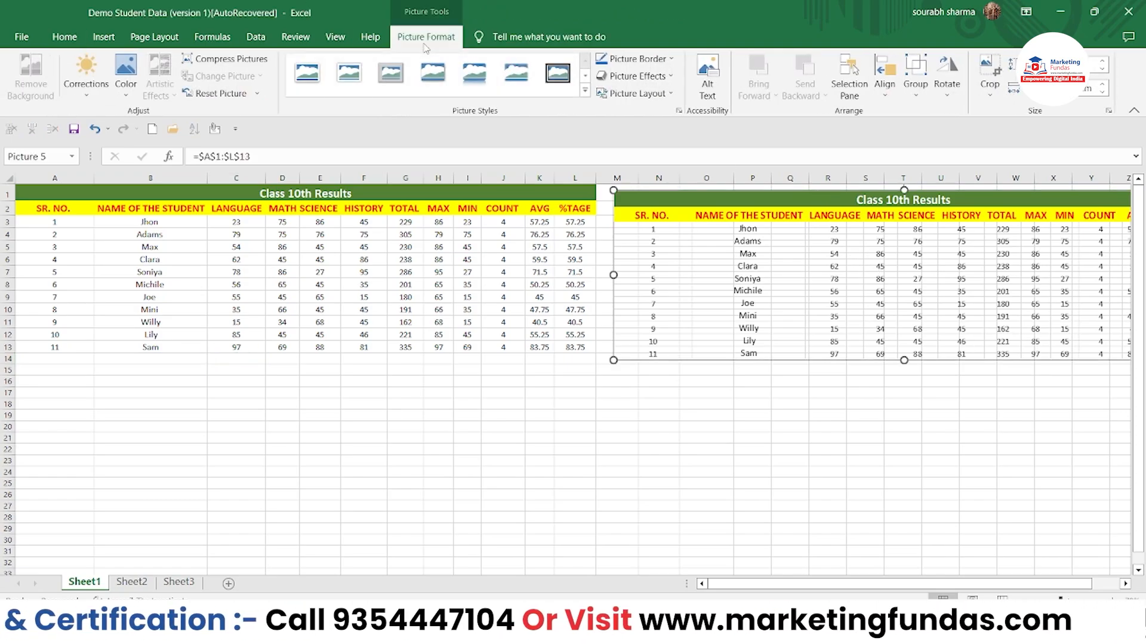
{"action": "left_click", "coordinate": [433, 73]}
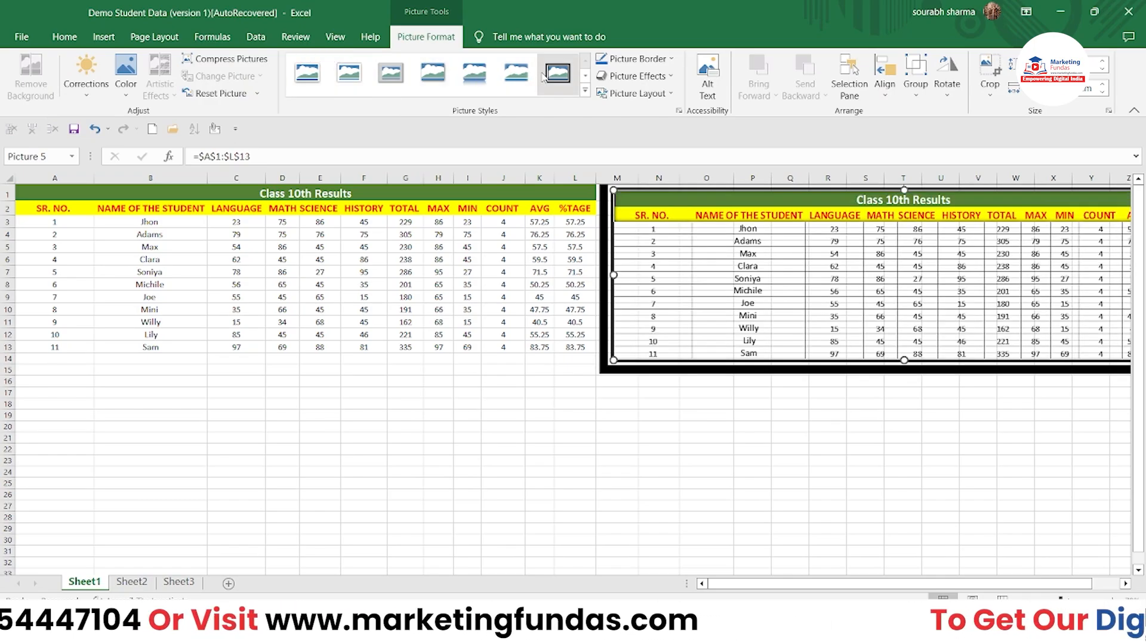
{"action": "left_click", "coordinate": [585, 91]}
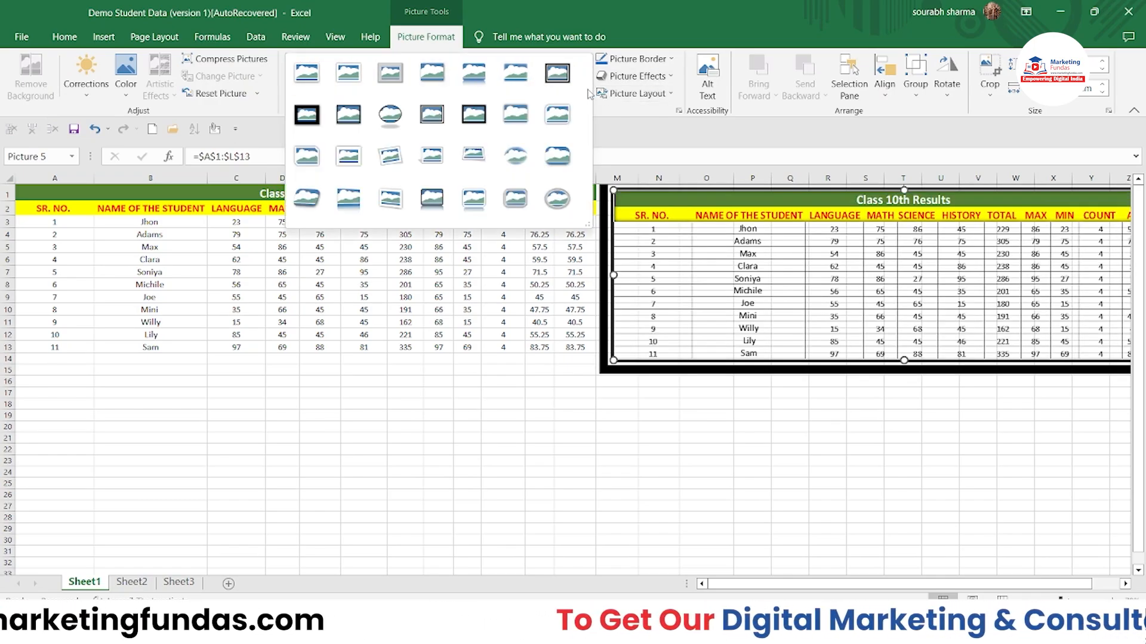
{"action": "left_click", "coordinate": [466, 201]}
{"action": "left_click_drag", "start_coordinate": [791, 199], "coordinate": [826, 209]}
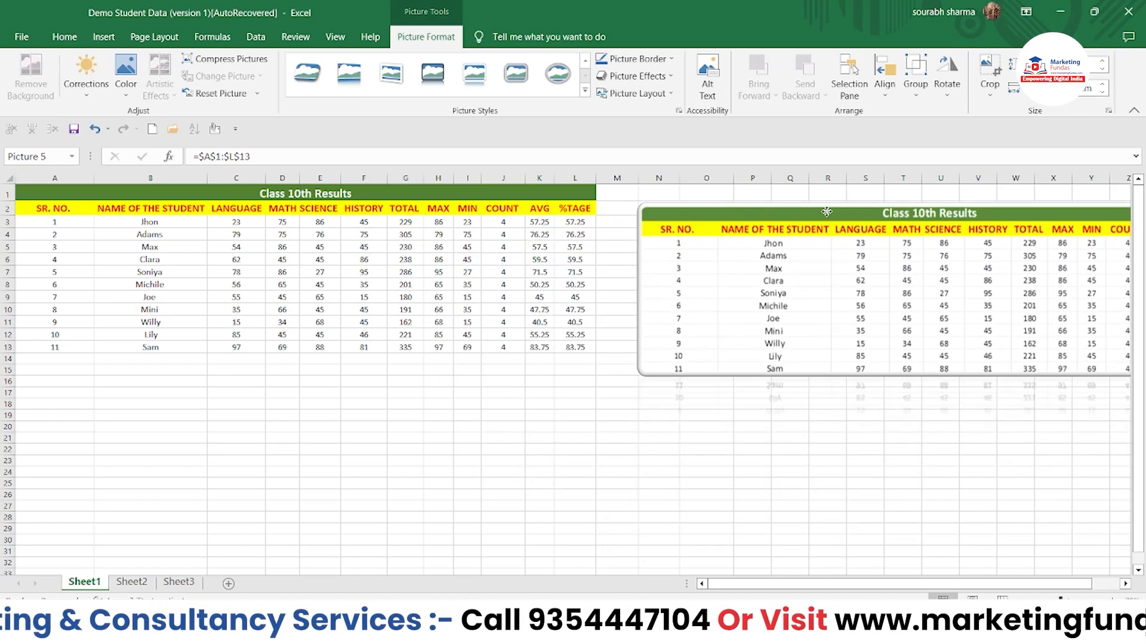
- Clear the Language mark in C3 of the original table
{"action": "left_click", "coordinate": [237, 223]}
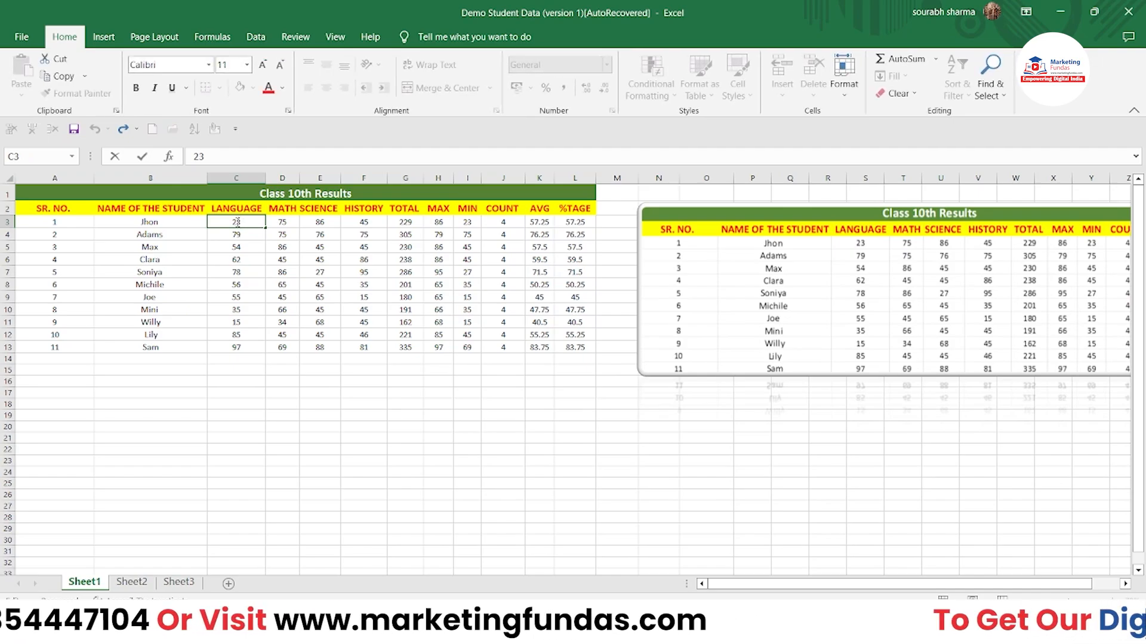
{"action": "double_click", "coordinate": [237, 223]}
{"action": "key", "text": "BackSpace"}
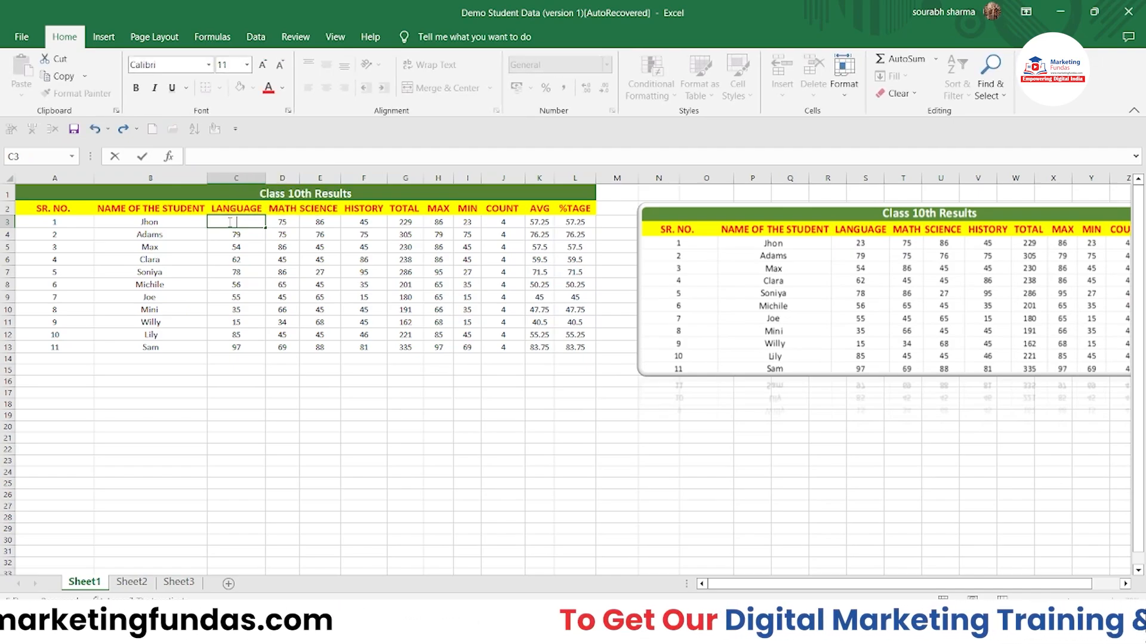